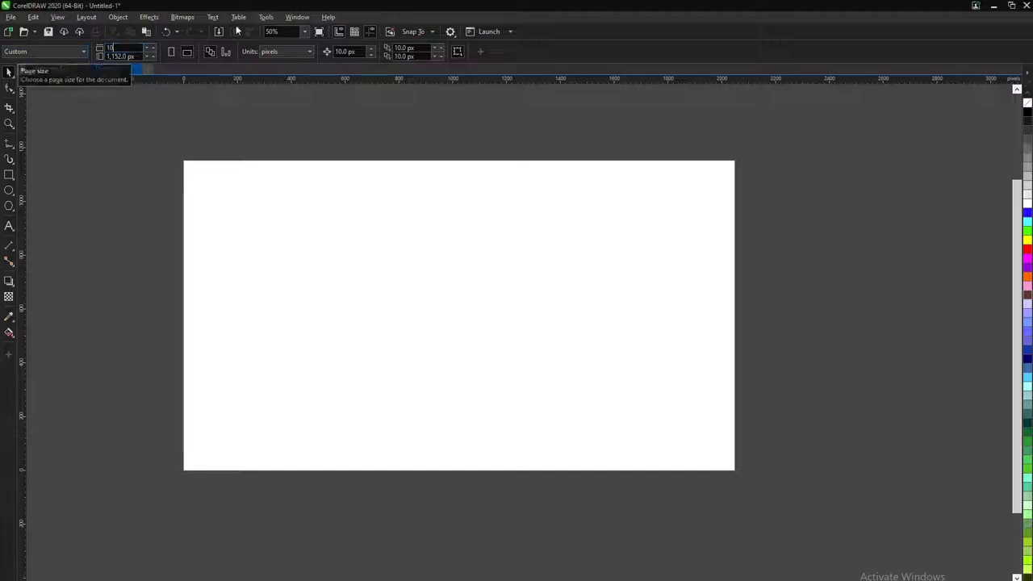
Set the page to a 1080 px square
{"action": "type", "text": "80"}
{"action": "key", "text": "Return"}
{"action": "left_click", "coordinate": [218, 31]}
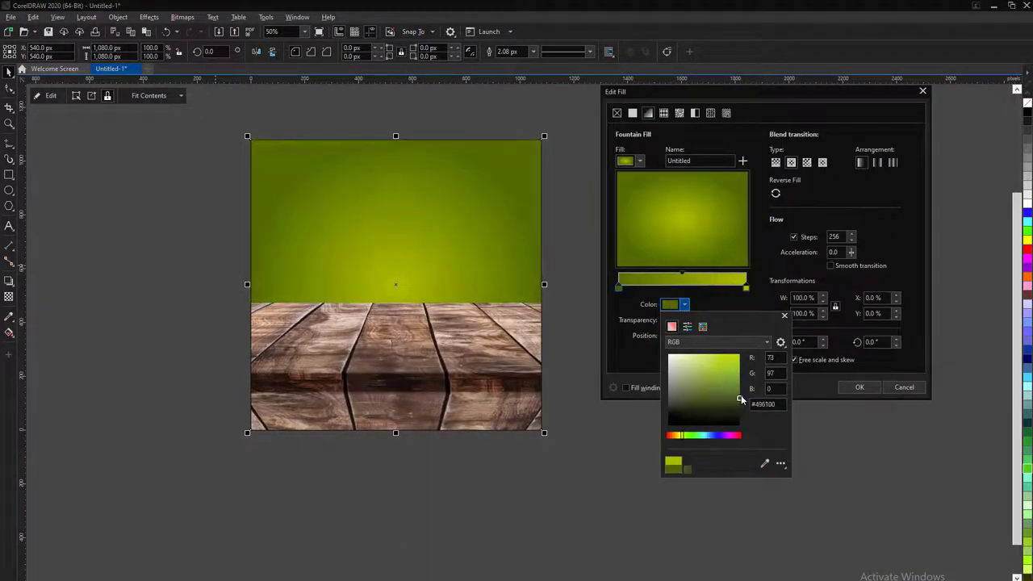
Give the backdrop a lighter green elliptical fountain fill and save as POST DESIGN BANNER.cdr
{"action": "left_click_drag", "start_coordinate": [680, 219], "coordinate": [682, 217]}
{"action": "left_click", "coordinate": [644, 288]}
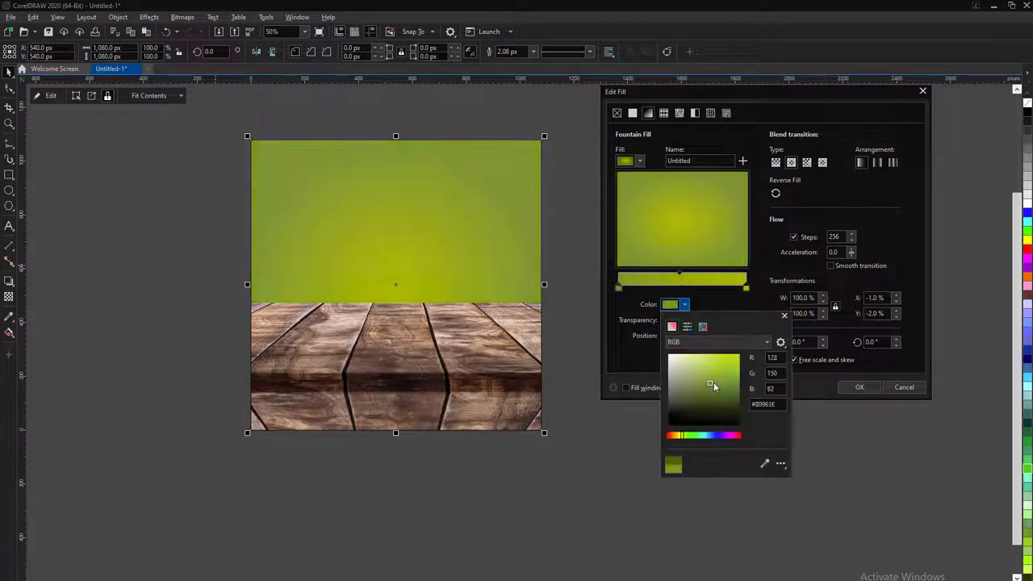
{"action": "left_click", "coordinate": [862, 388]}
{"action": "key", "text": "ctrl+s"}
{"action": "type", "text": "POST D"}
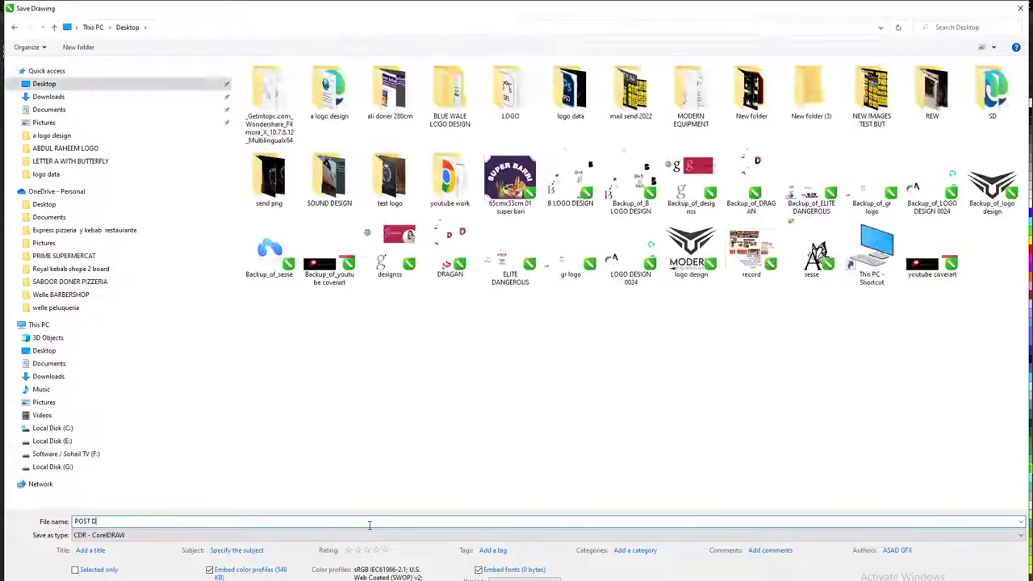
{"action": "key", "text": "Return"}
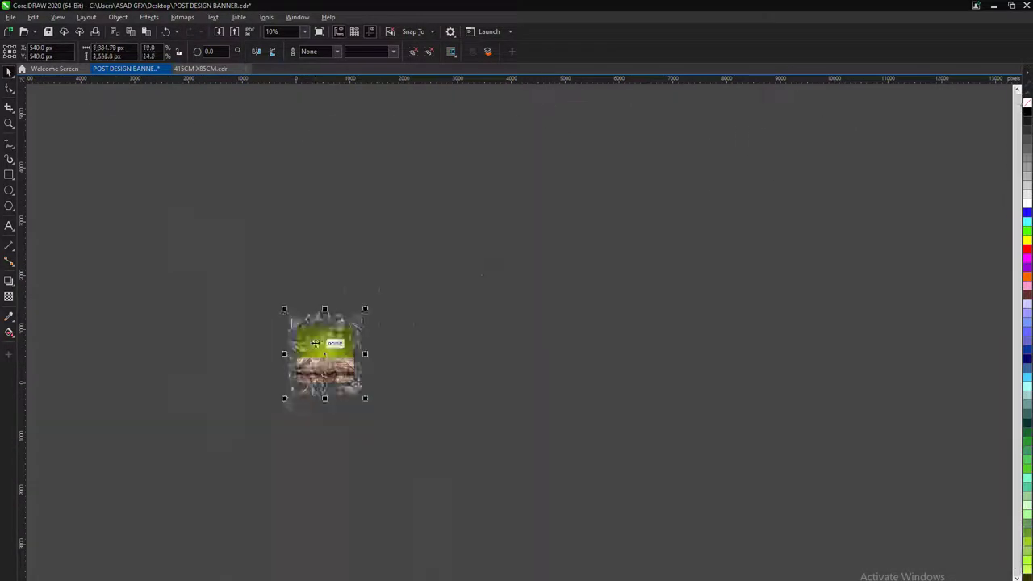
Shrink the vegetable tile and duplicate it into two rows beside the post
{"action": "scroll", "coordinate": [355, 339], "scroll_direction": "up", "scroll_amount": 3}
{"action": "left_click_drag", "start_coordinate": [355, 339], "coordinate": [815, 348]}
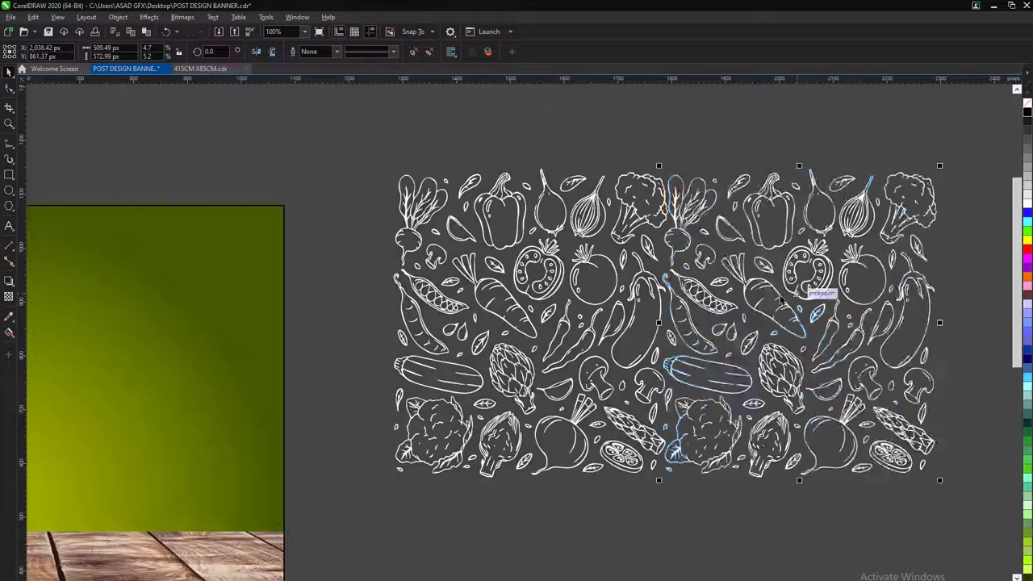
{"action": "scroll", "coordinate": [645, 323], "scroll_direction": "down", "scroll_amount": 2}
{"action": "left_click_drag", "start_coordinate": [565, 307], "coordinate": [840, 307]}
{"action": "left_click_drag", "start_coordinate": [693, 285], "coordinate": [692, 436]}
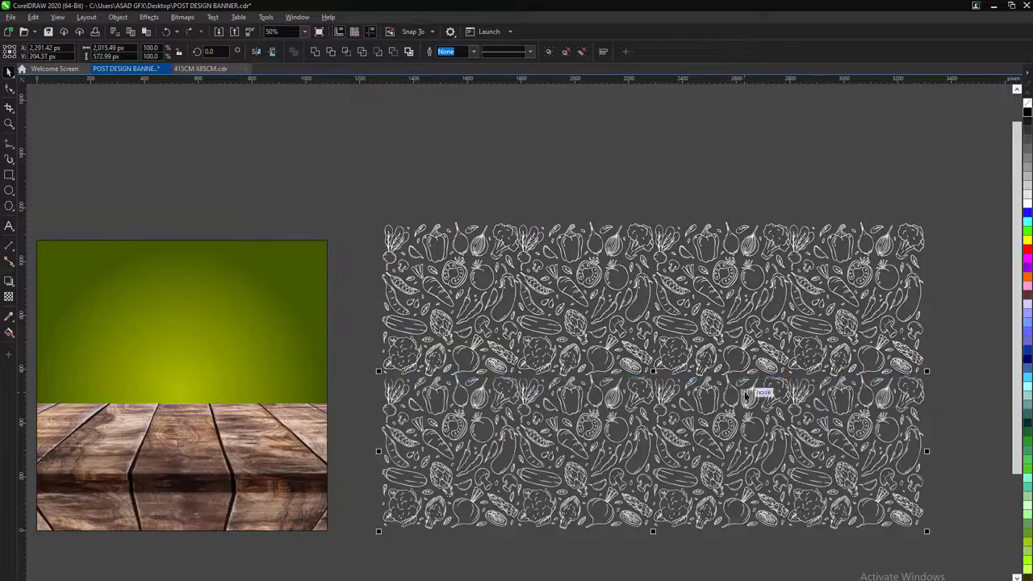
{"action": "mouse_move", "coordinate": [922, 519]}
{"action": "left_mouse_down"}
{"action": "mouse_move", "coordinate": [710, 457]}
{"action": "mouse_move", "coordinate": [379, 384]}
{"action": "left_mouse_up"}
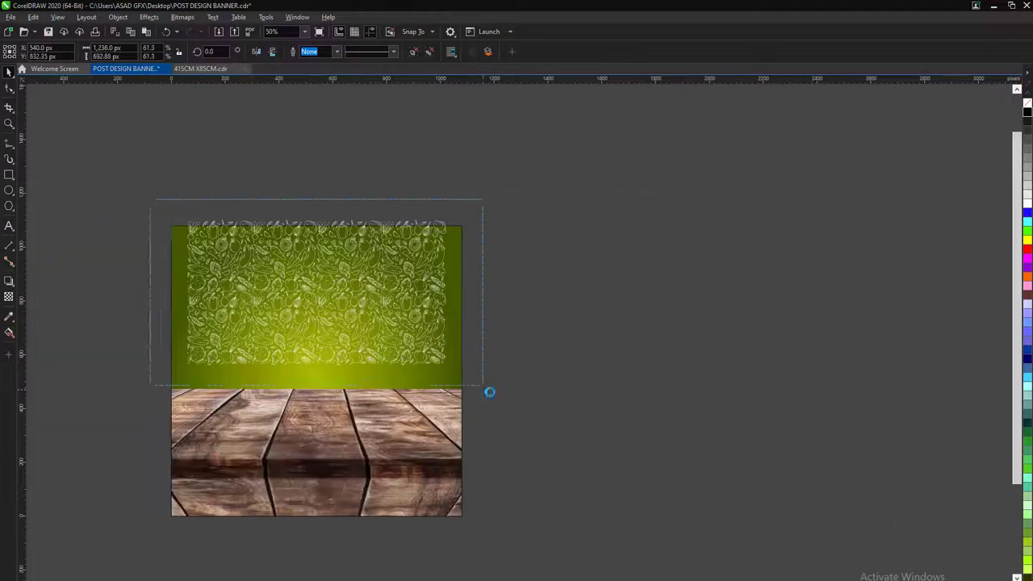
PowerClip the vegetable pattern inside the green backdrop and resize it to cover
{"action": "scroll", "coordinate": [489, 392], "scroll_direction": "up", "scroll_amount": 2}
{"action": "right_click", "coordinate": [658, 400]}
{"action": "left_click", "coordinate": [699, 211]}
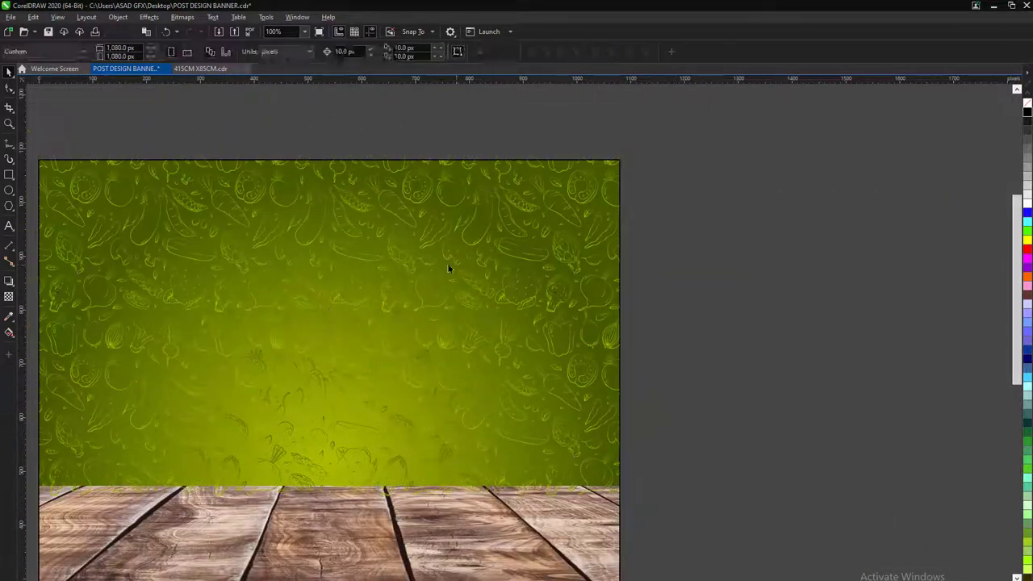
{"action": "left_click", "coordinate": [338, 201]}
{"action": "left_click_drag", "start_coordinate": [627, 497], "coordinate": [621, 484]}
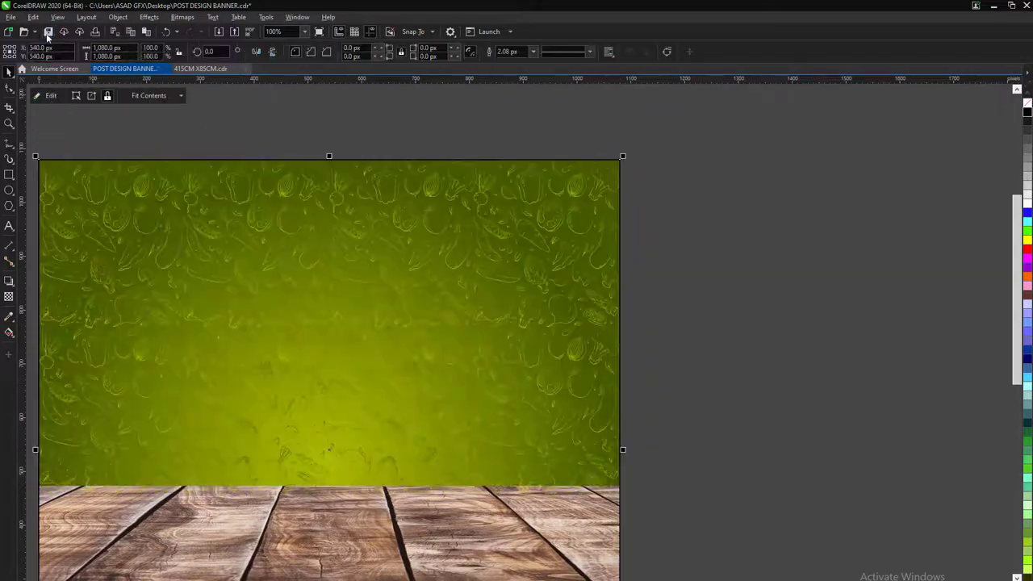
{"action": "left_click", "coordinate": [53, 95]}
{"action": "key", "text": "F11"}
{"action": "left_click", "coordinate": [496, 357]}
Change the backdrop gradient colour to a brighter yellow-green
{"action": "left_click", "coordinate": [434, 372]}
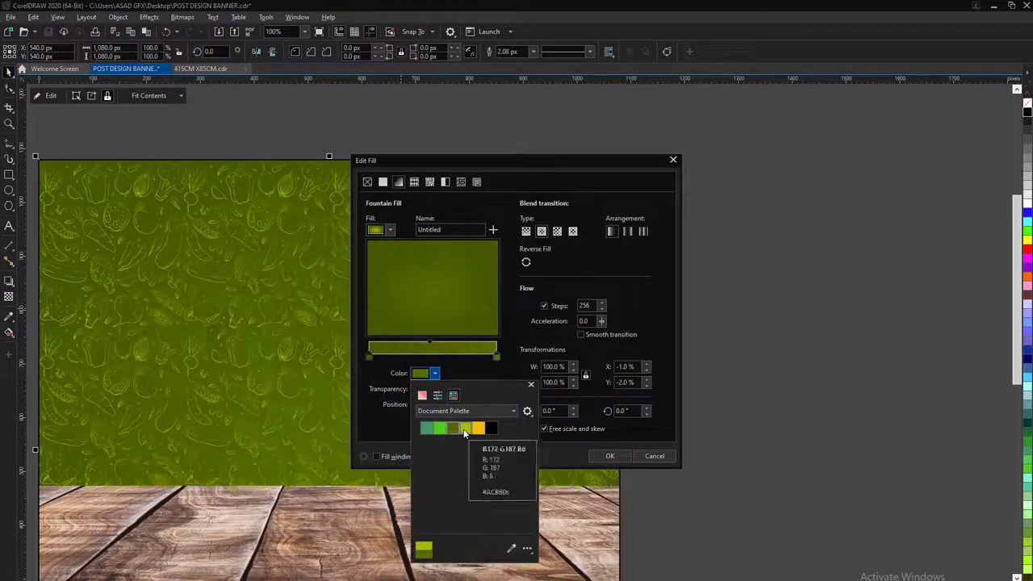
{"action": "left_click", "coordinate": [479, 427]}
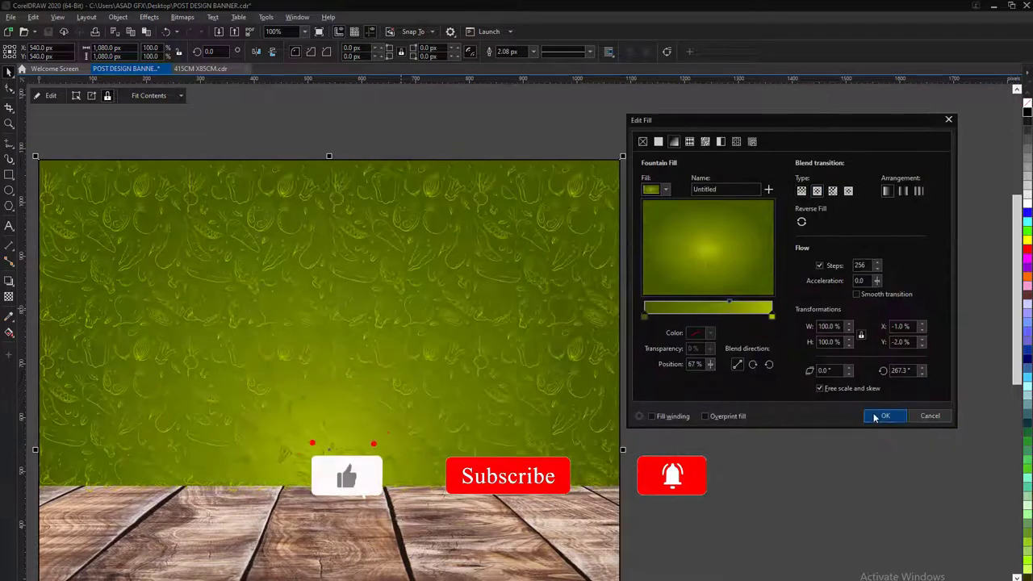
{"action": "left_click", "coordinate": [873, 417]}
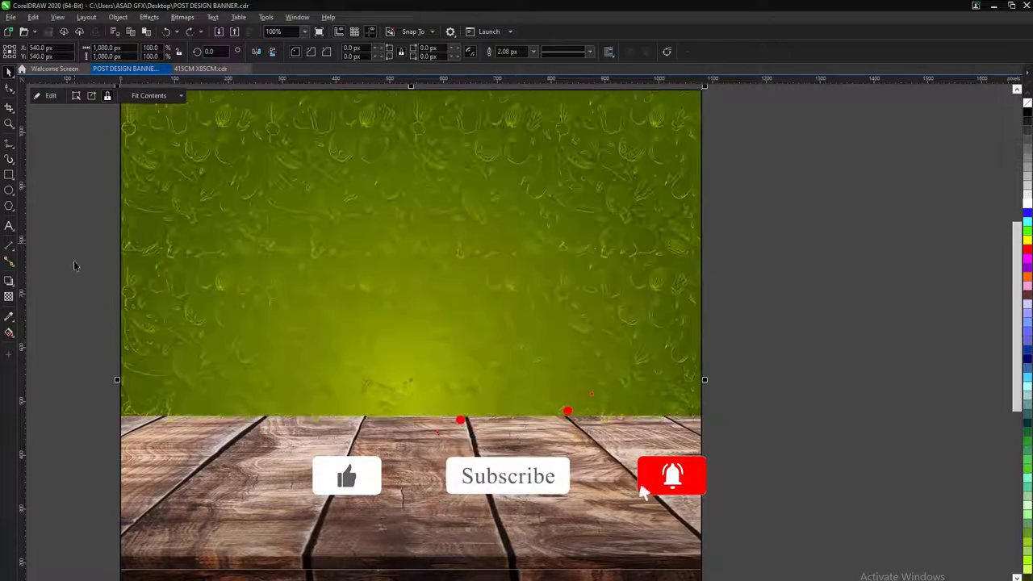
Import the vegetable basket photo onto the wooden tabletop
{"action": "key", "text": "ctrl+i"}
{"action": "double_click", "coordinate": [258, 113]}
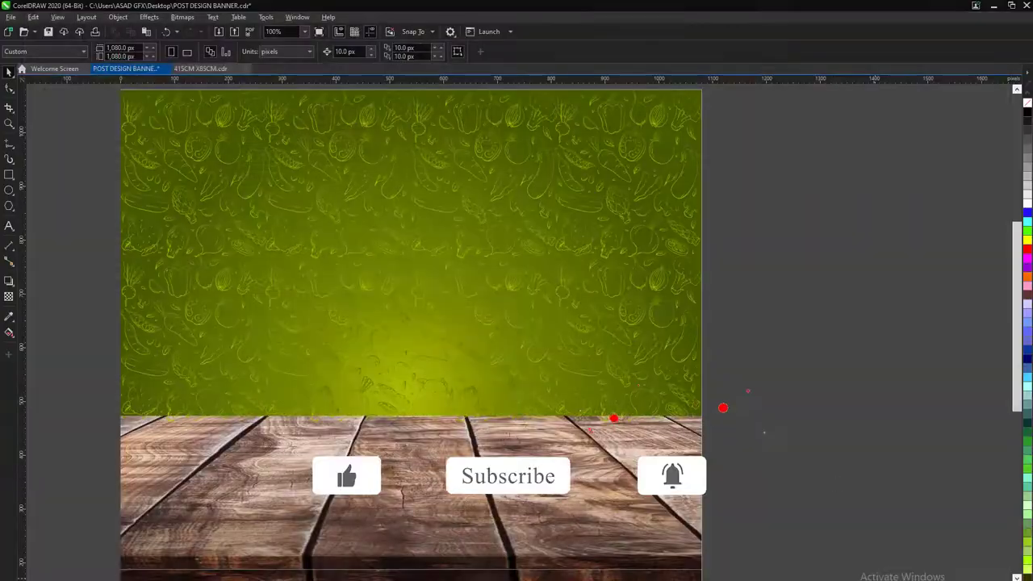
{"action": "left_click", "coordinate": [417, 250]}
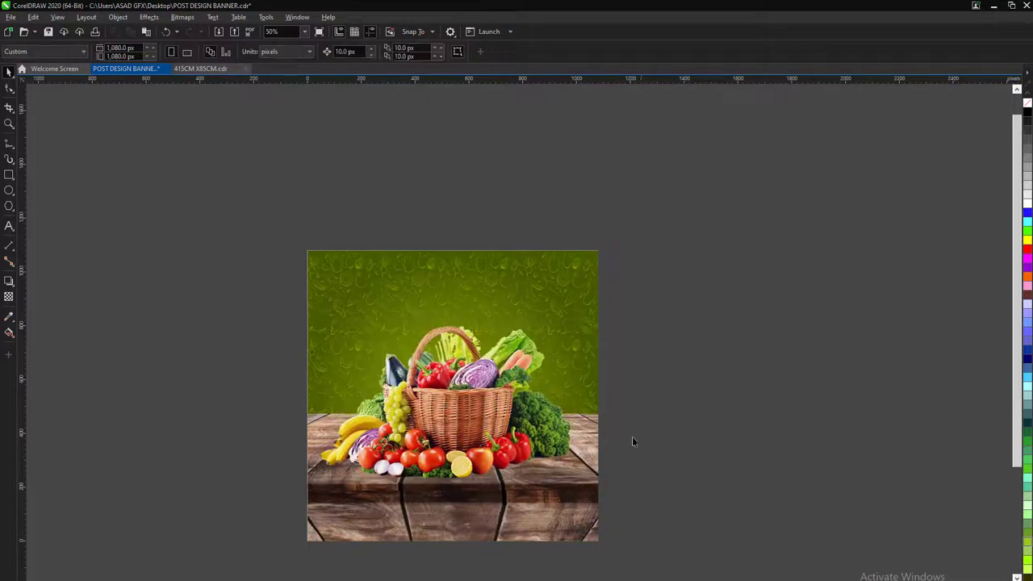
Type the 'Fresh And Healthy' heading and move it above the post
{"action": "left_click", "coordinate": [8, 226]}
{"action": "left_click", "coordinate": [688, 345]}
{"action": "type", "text": "f"}
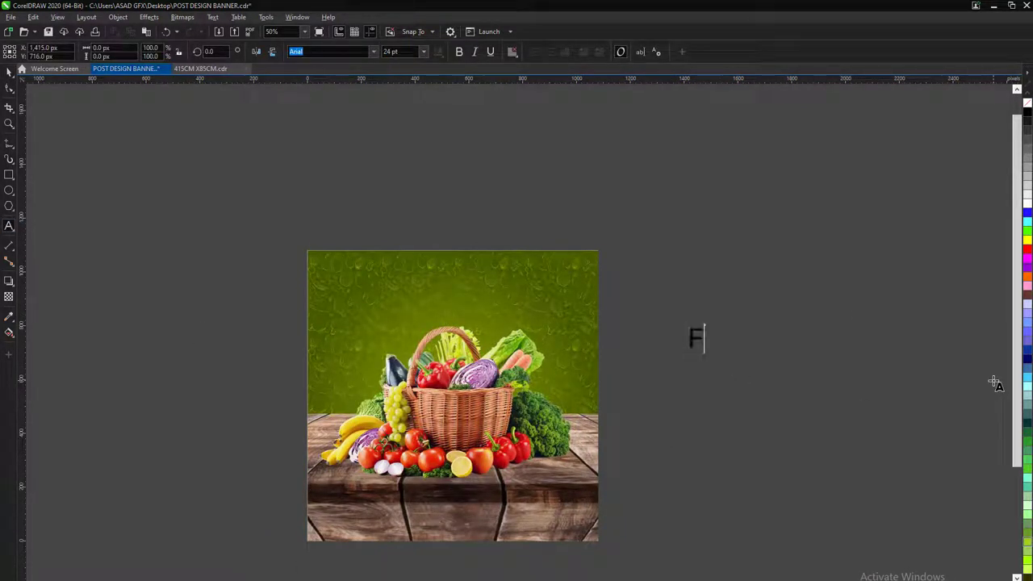
{"action": "type", "text": "y"}
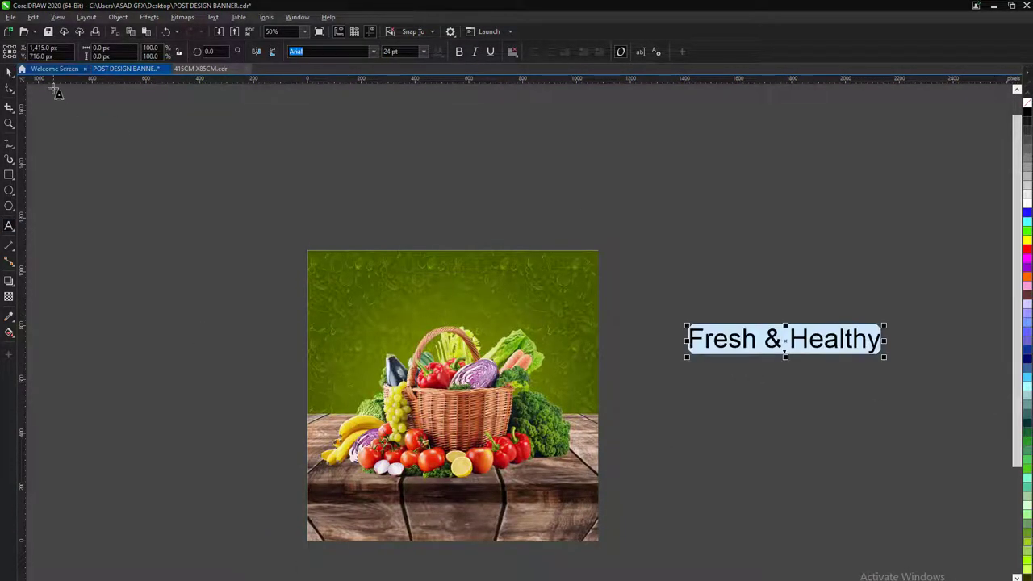
{"action": "left_click", "coordinate": [9, 71]}
{"action": "left_click_drag", "start_coordinate": [811, 363], "coordinate": [488, 240]}
Try Century, then set the heading in the Carena font
{"action": "left_click", "coordinate": [373, 51]}
{"action": "scroll", "coordinate": [364, 323], "scroll_direction": "down", "scroll_amount": 10}
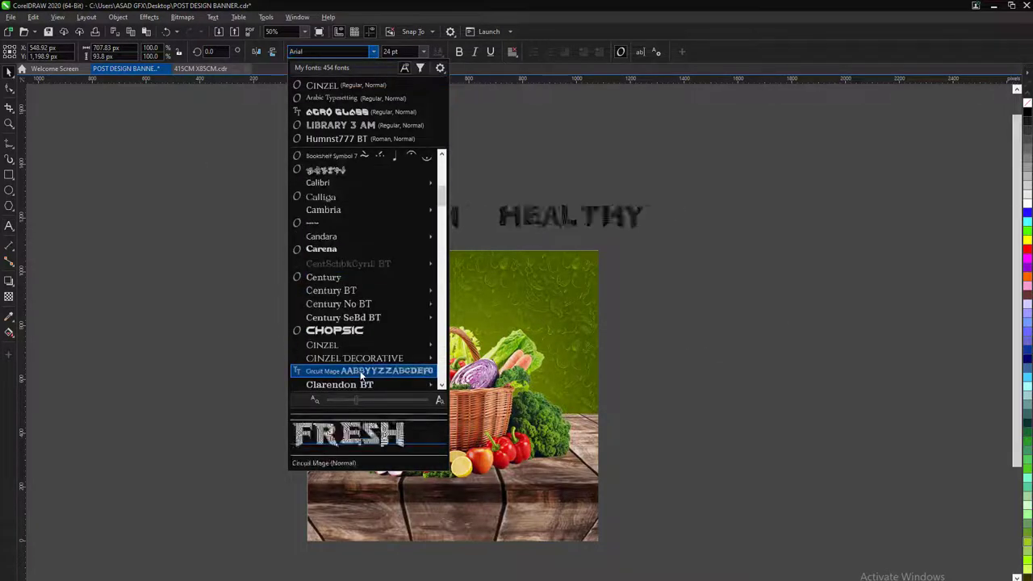
{"action": "left_click", "coordinate": [362, 272]}
{"action": "left_click", "coordinate": [373, 52]}
{"action": "scroll", "coordinate": [385, 357], "scroll_direction": "down", "scroll_amount": 5}
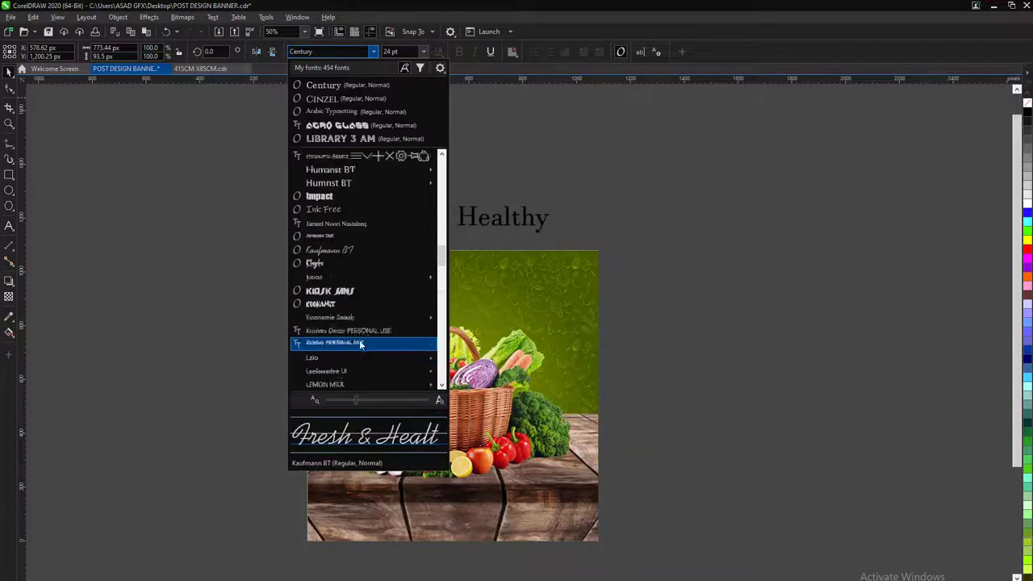
{"action": "scroll", "coordinate": [386, 357], "scroll_direction": "down", "scroll_amount": 5}
{"action": "scroll", "coordinate": [386, 357], "scroll_direction": "down", "scroll_amount": 3}
{"action": "left_click", "coordinate": [373, 51]}
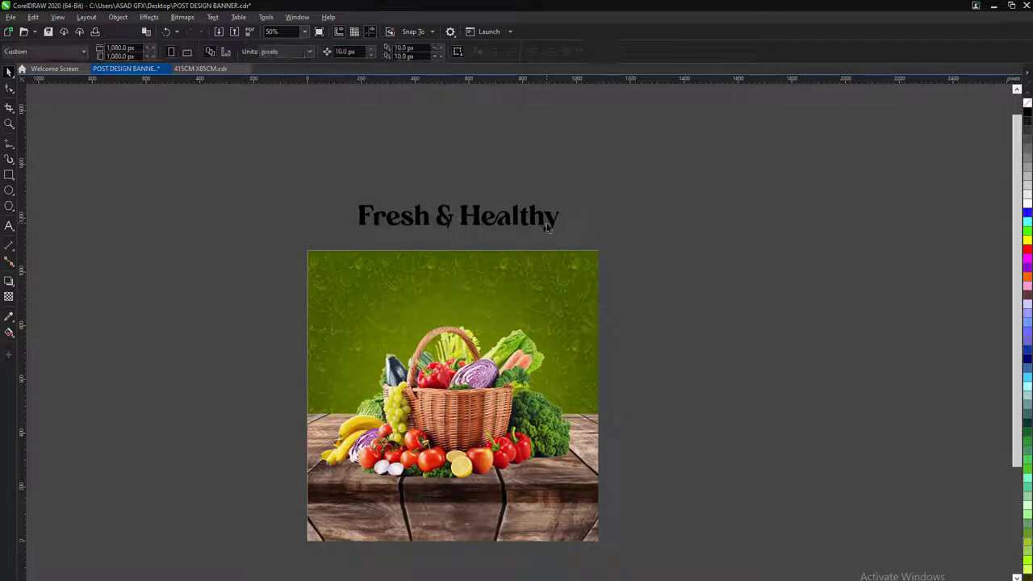
Position the heading at the top of the post above the basket
{"action": "left_click_drag", "start_coordinate": [444, 398], "coordinate": [448, 206]}
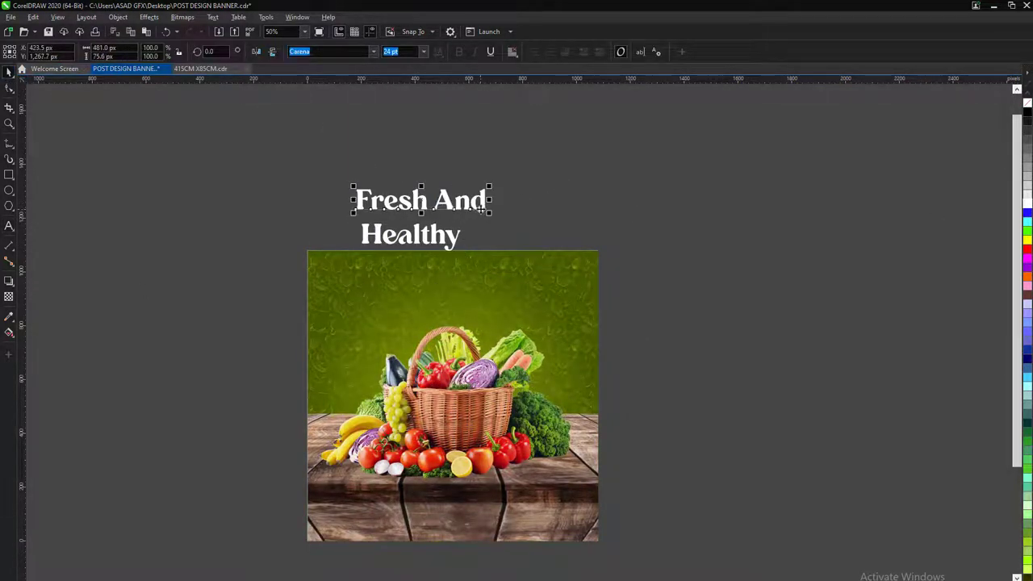
{"action": "left_click_drag", "start_coordinate": [440, 212], "coordinate": [449, 304]}
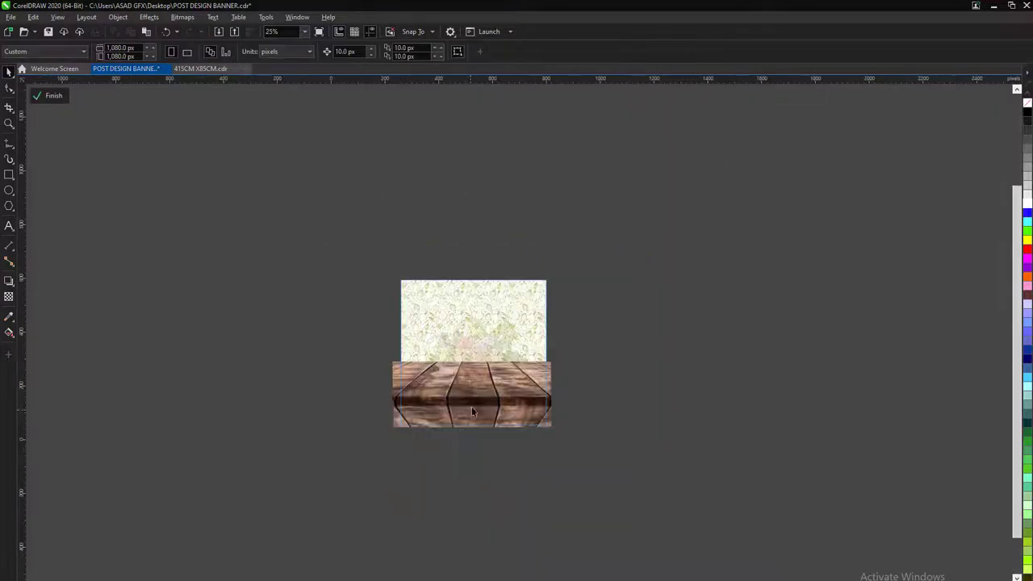
{"action": "scroll", "coordinate": [505, 366], "scroll_direction": "up", "scroll_amount": 2}
{"action": "scroll", "coordinate": [469, 347], "scroll_direction": "up", "scroll_amount": 2}
{"action": "left_click", "coordinate": [470, 348], "text": "ctrl"}
{"action": "scroll", "coordinate": [385, 372], "scroll_direction": "down", "scroll_amount": 3}
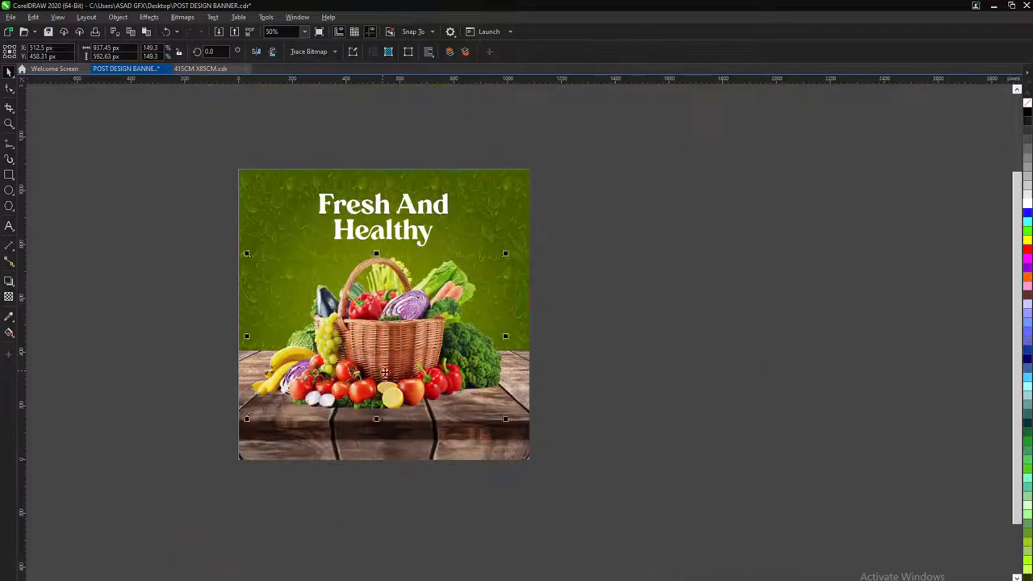
Enlarge the heading and give it a thick black outline behind the fill, scaling with text
{"action": "scroll", "coordinate": [279, 196], "scroll_direction": "up", "scroll_amount": 3}
{"action": "left_click", "coordinate": [452, 242]}
{"action": "left_click_drag", "start_coordinate": [606, 314], "coordinate": [657, 335]}
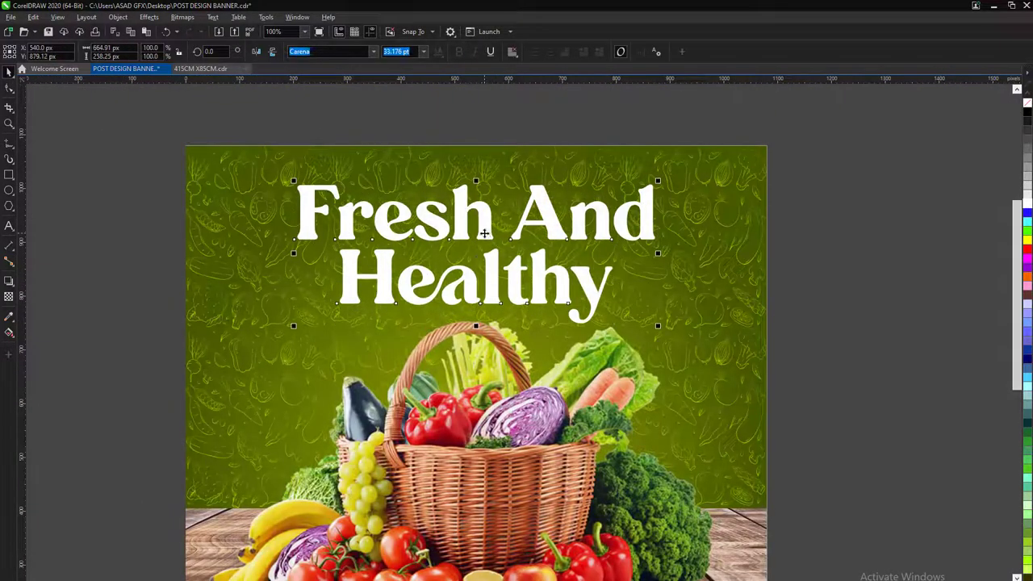
{"action": "key", "text": "F12"}
{"action": "left_click", "coordinate": [545, 368]}
{"action": "left_click", "coordinate": [545, 356]}
{"action": "left_click", "coordinate": [448, 260]}
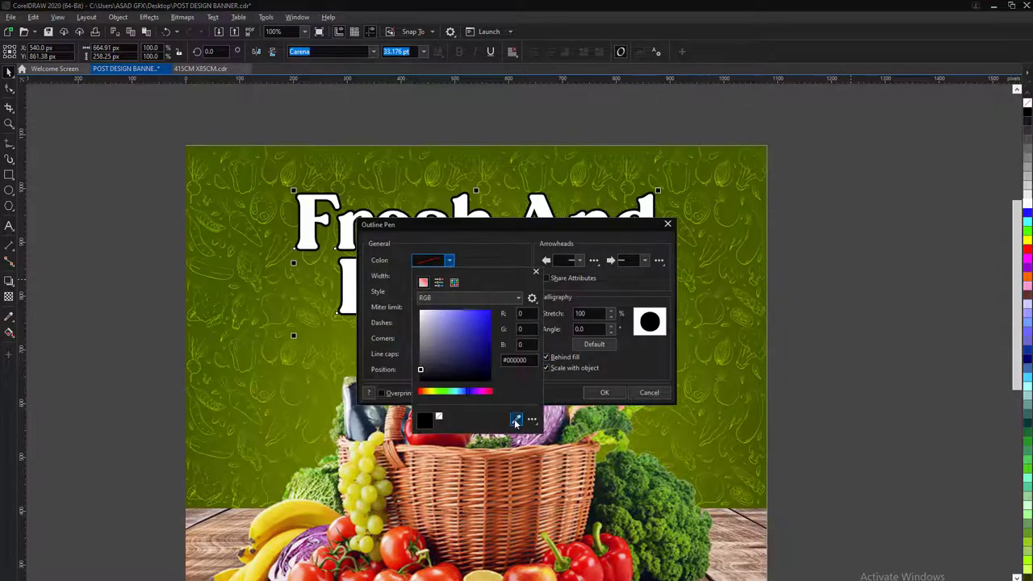
{"action": "left_click", "coordinate": [432, 390]}
{"action": "left_click", "coordinate": [489, 349]}
{"action": "left_click", "coordinate": [425, 417]}
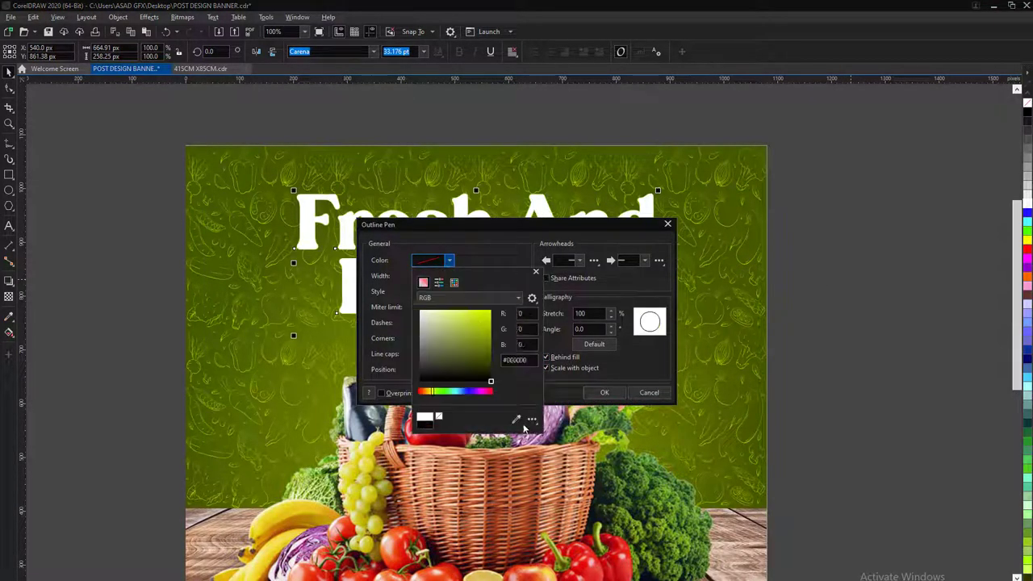
{"action": "left_click", "coordinate": [431, 276]}
{"action": "left_click", "coordinate": [604, 392]}
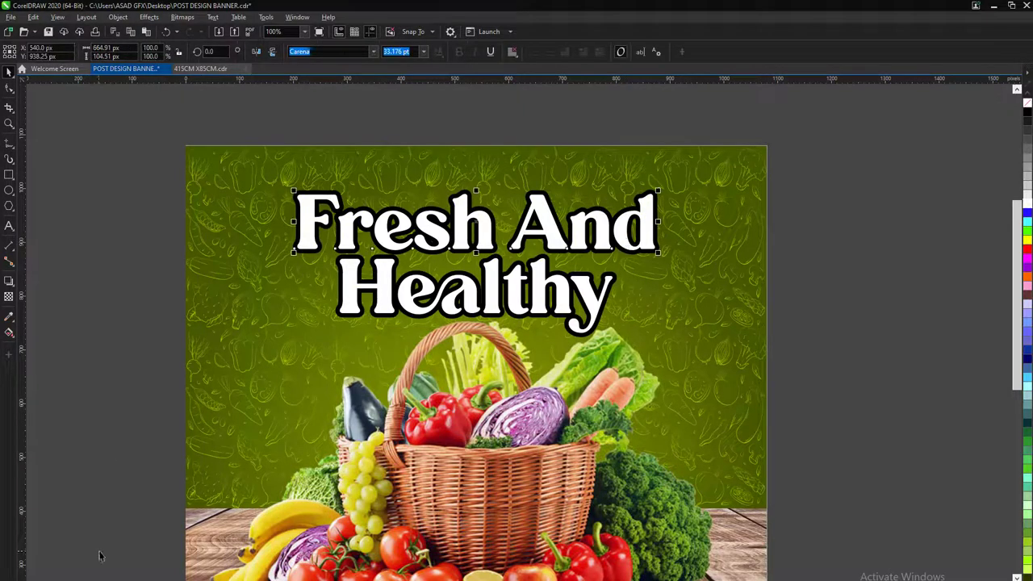
Fill 'Fresh And' with the sampled backdrop green and give it an olive-green outline
{"action": "key", "text": "ctrl+z"}
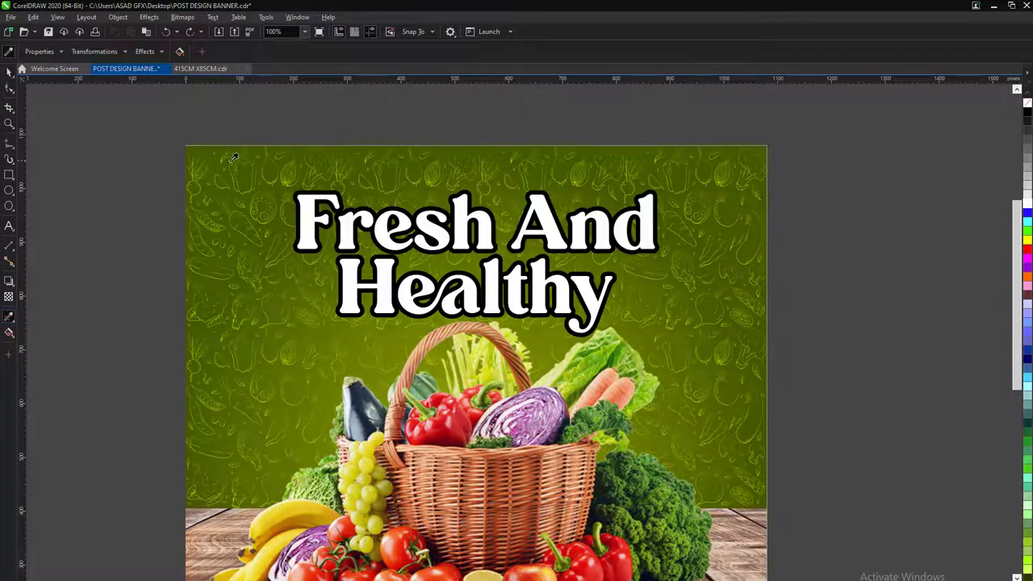
{"action": "left_click", "coordinate": [232, 157]}
{"action": "left_click", "coordinate": [307, 220]}
{"action": "key", "text": "F12"}
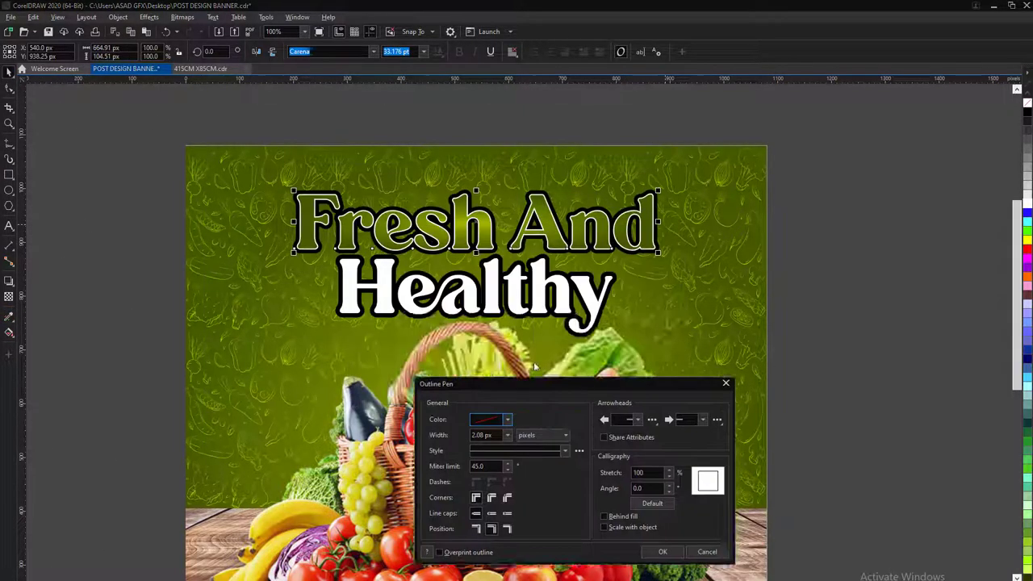
{"action": "left_click", "coordinate": [481, 355]}
{"action": "left_click", "coordinate": [485, 376]}
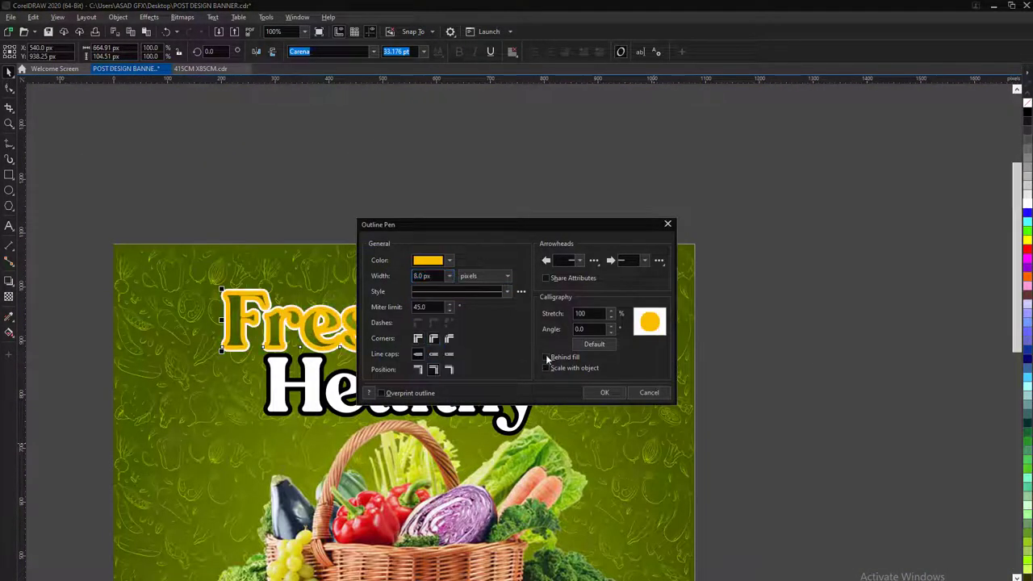
{"action": "left_click", "coordinate": [603, 393]}
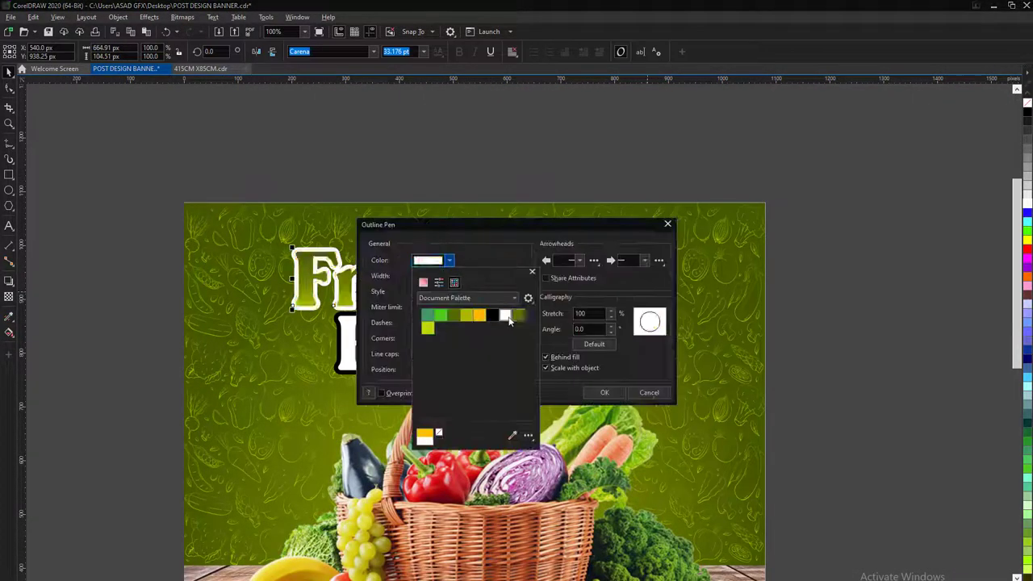
{"action": "left_click", "coordinate": [517, 316]}
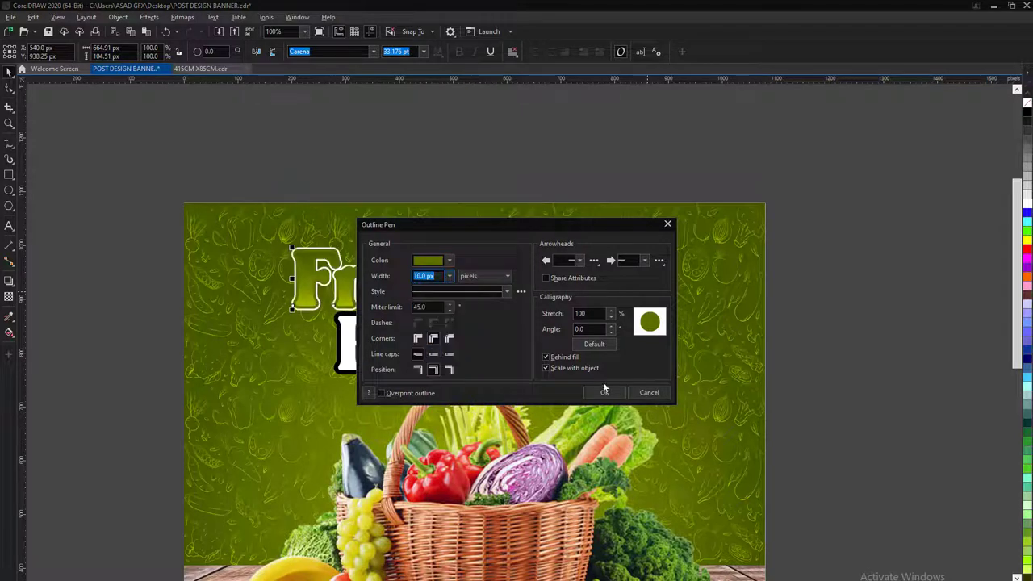
{"action": "left_click", "coordinate": [448, 259]}
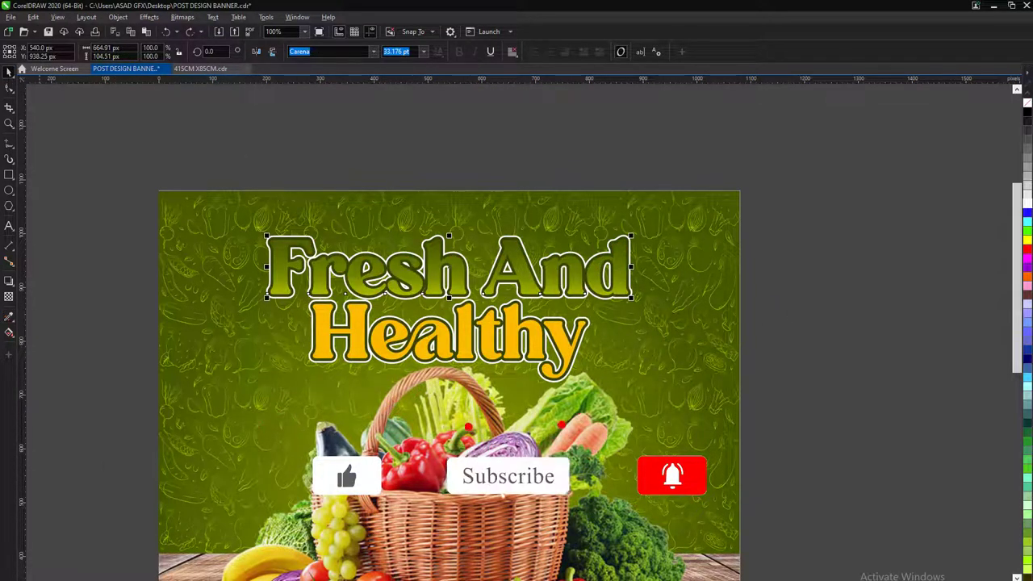
Select the whole Fresh And Healthy headline and view the full square page
{"action": "left_click_drag", "start_coordinate": [222, 153], "coordinate": [715, 398]}
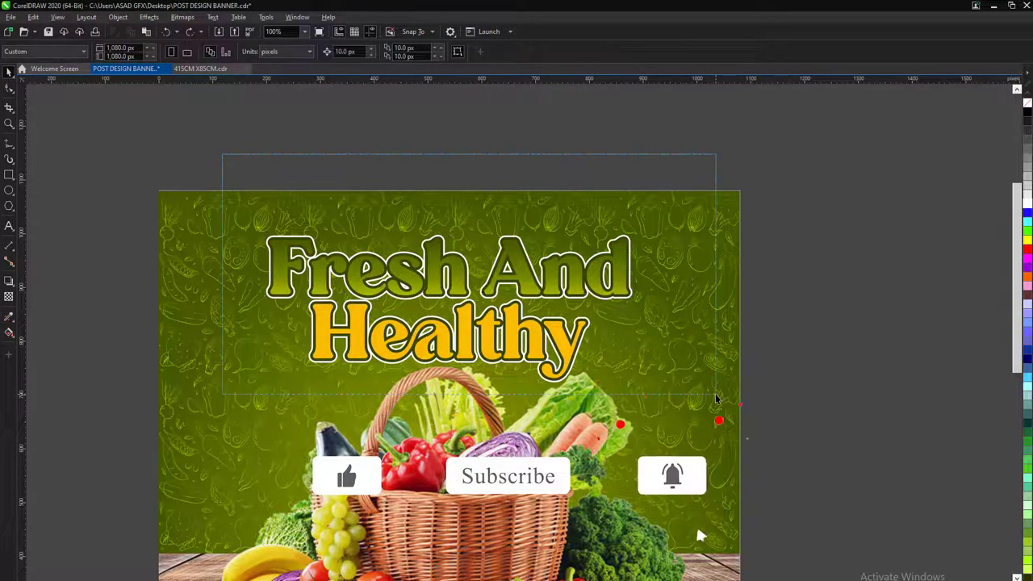
{"action": "left_click_drag", "start_coordinate": [706, 313], "coordinate": [710, 400]}
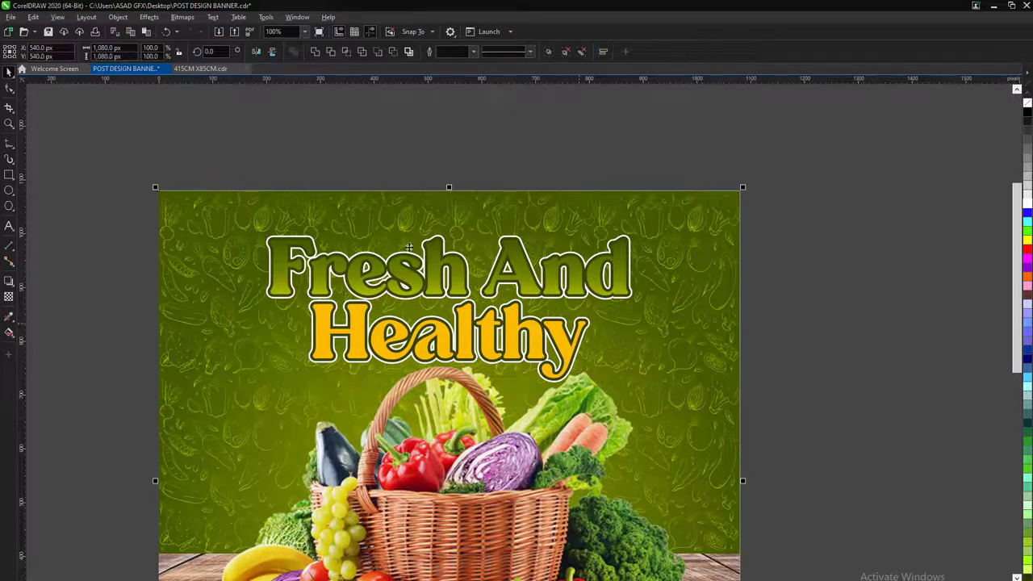
{"action": "scroll", "coordinate": [409, 246], "scroll_direction": "down", "scroll_amount": 2}
{"action": "left_click", "coordinate": [587, 249]}
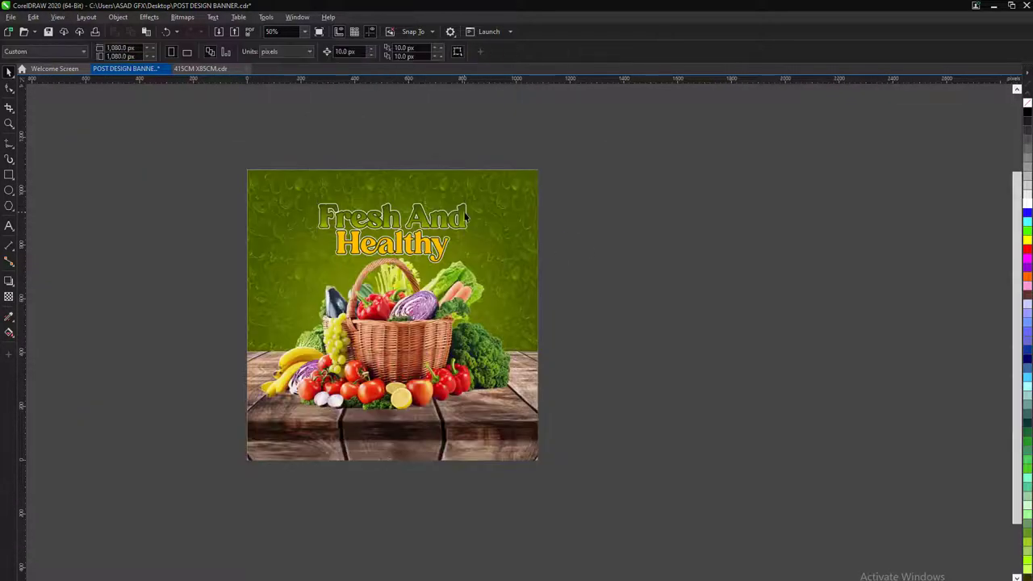
Set the 'Fresh And' copy in Cinzel and replace 'AND' with '& Hea'
{"action": "left_click", "coordinate": [648, 236]}
{"action": "left_click", "coordinate": [378, 46]}
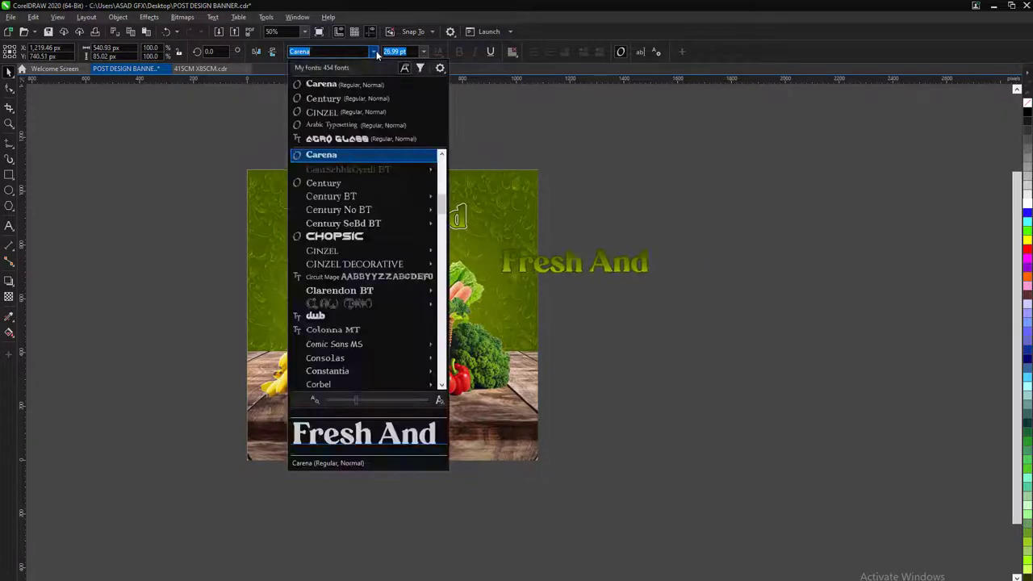
{"action": "left_click", "coordinate": [311, 150]}
{"action": "left_click", "coordinate": [718, 266]}
{"action": "left_click", "coordinate": [612, 273]}
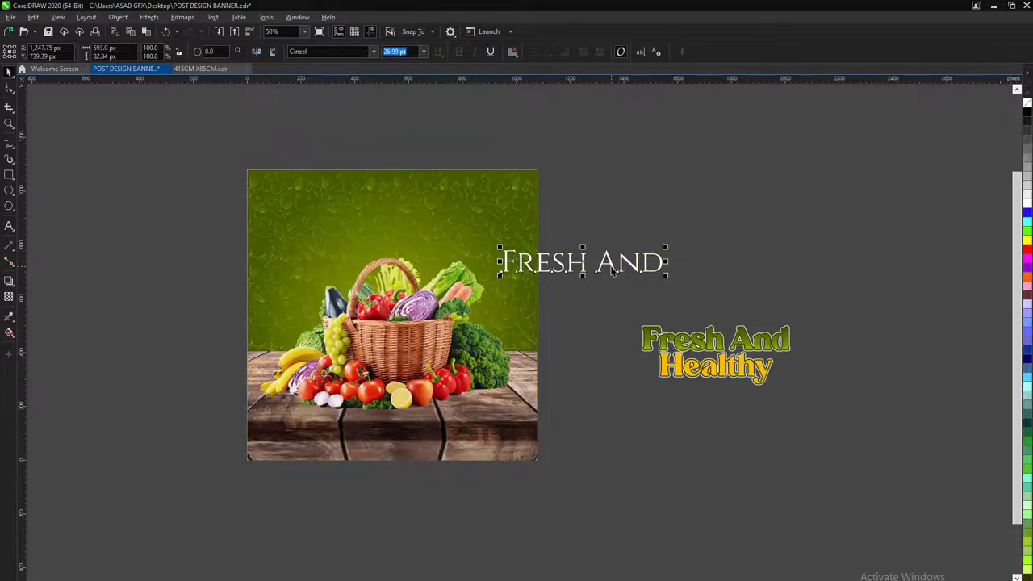
{"action": "scroll", "coordinate": [414, 210], "scroll_direction": "up", "scroll_amount": 2}
{"action": "double_click", "coordinate": [381, 220]}
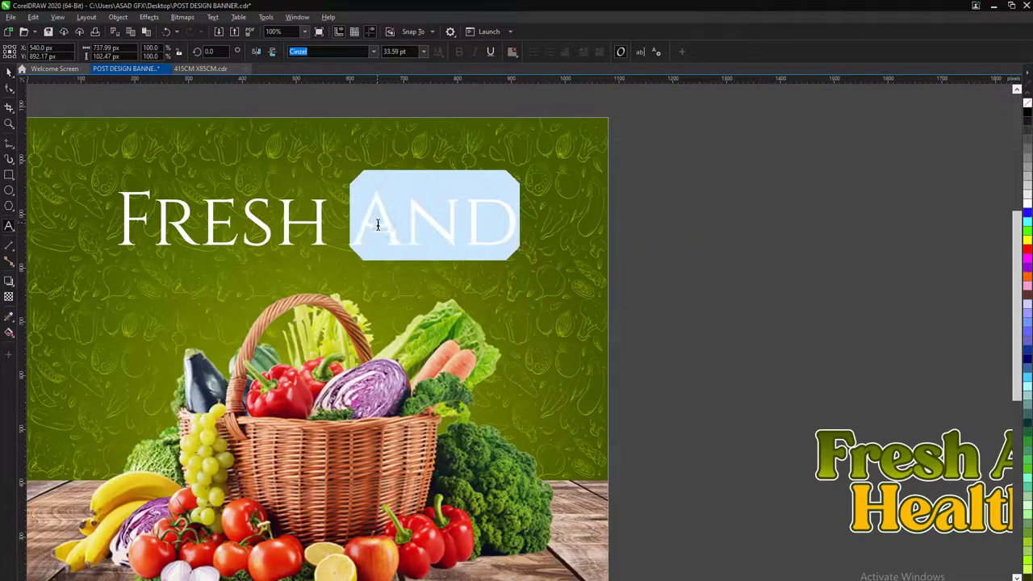
{"action": "type", "text": "& Hea"}
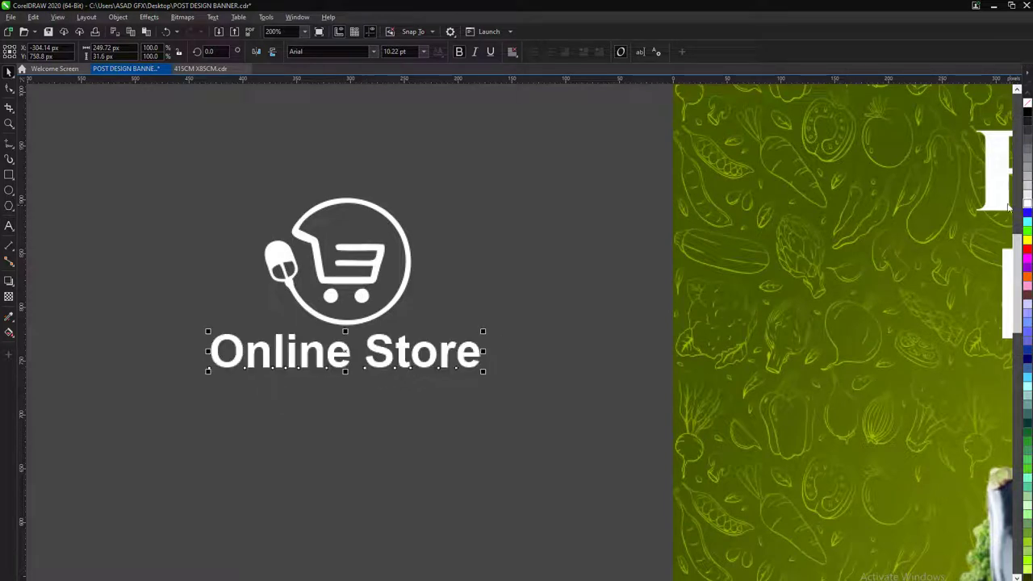
Marquee-select the Online Store logo and move it to the poster's top-left corner
{"action": "key", "text": "F7"}
{"action": "key", "text": "space"}
{"action": "left_click_drag", "start_coordinate": [552, 192], "coordinate": [123, 430]}
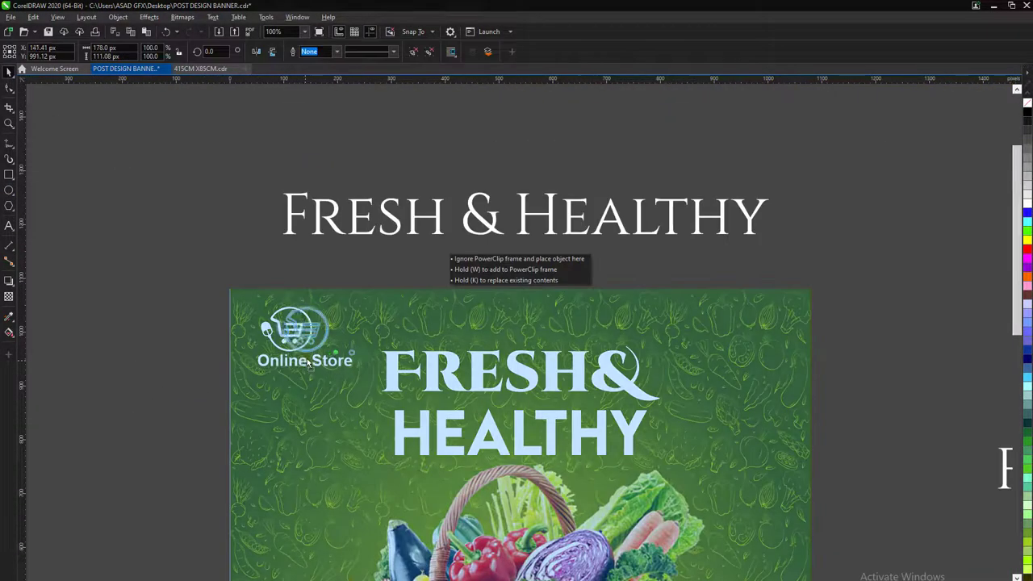
{"action": "scroll", "coordinate": [311, 353], "scroll_direction": "down", "scroll_amount": 2}
{"action": "scroll", "coordinate": [531, 386], "scroll_direction": "down", "scroll_amount": 2}
{"action": "scroll", "coordinate": [729, 330], "scroll_direction": "up", "scroll_amount": 2}
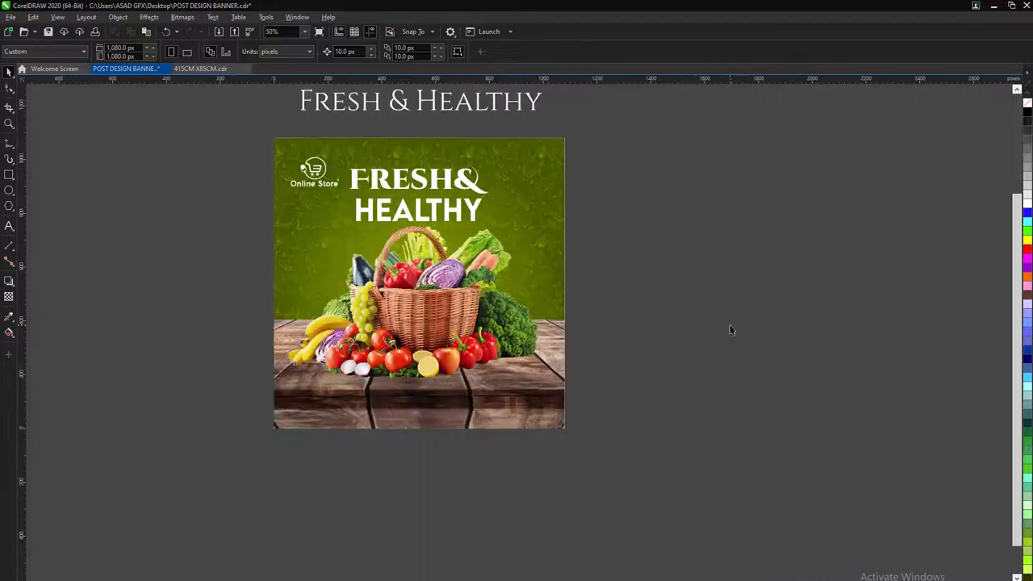
{"action": "scroll", "coordinate": [317, 276], "scroll_direction": "up", "scroll_amount": 1}
{"action": "scroll", "coordinate": [101, 355], "scroll_direction": "down", "scroll_amount": 1}
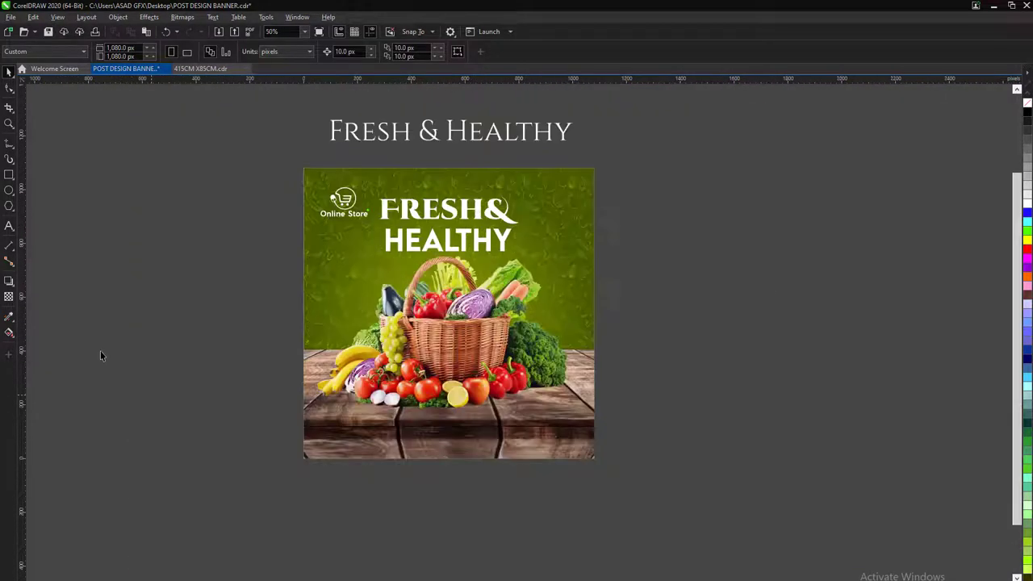
{"action": "left_click", "coordinate": [9, 207]}
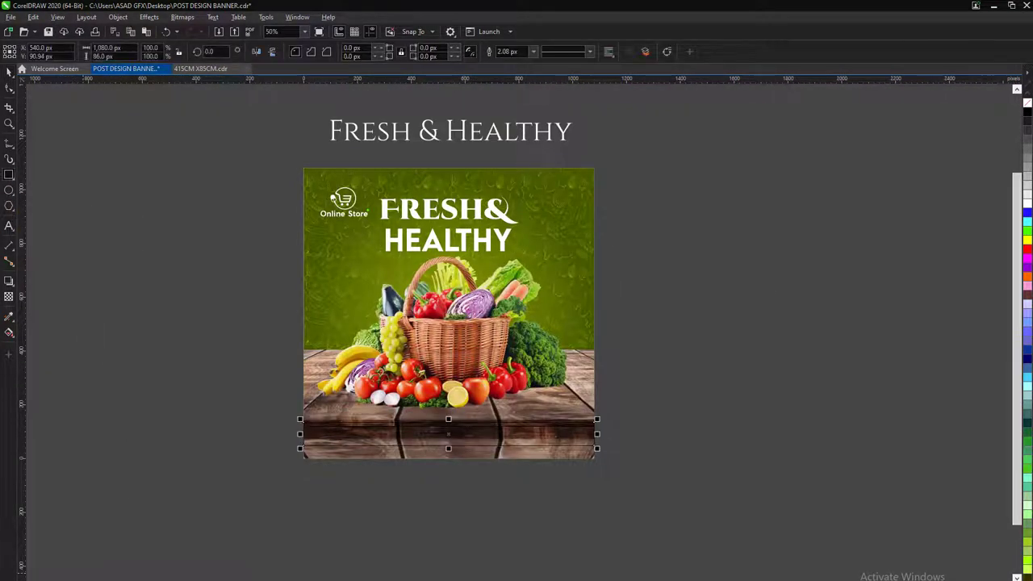
Fill the new band with a yellow-green fountain fill ending in olive green
{"action": "left_click", "coordinate": [1026, 557]}
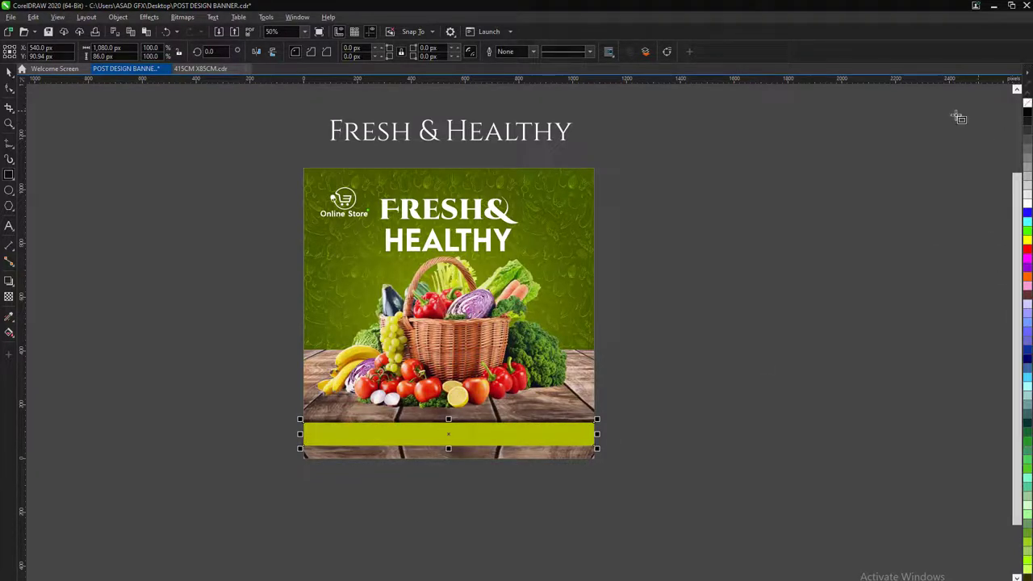
{"action": "left_click", "coordinate": [9, 317]}
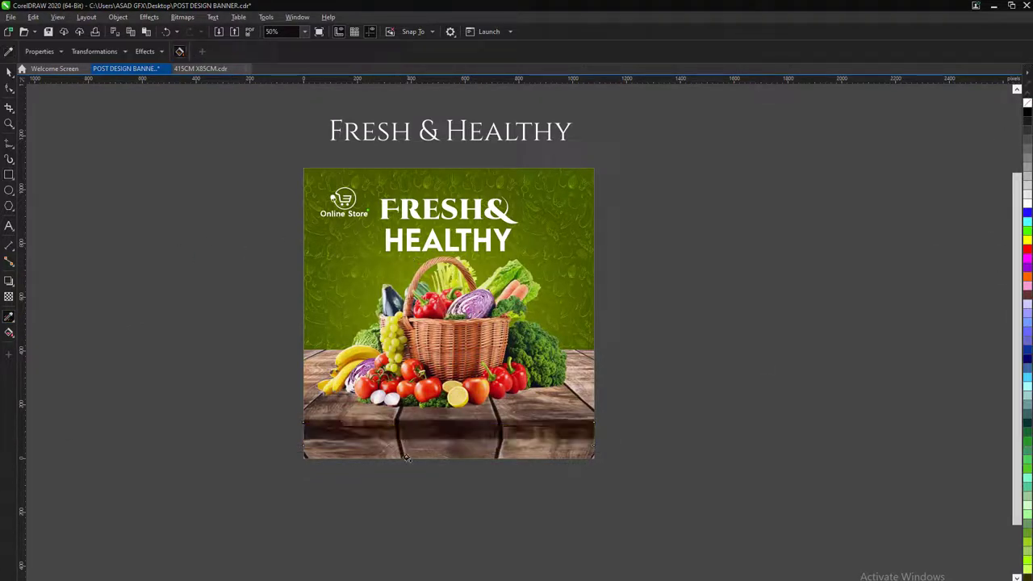
{"action": "key", "text": "space"}
{"action": "key", "text": "F11"}
{"action": "left_click", "coordinate": [497, 356]}
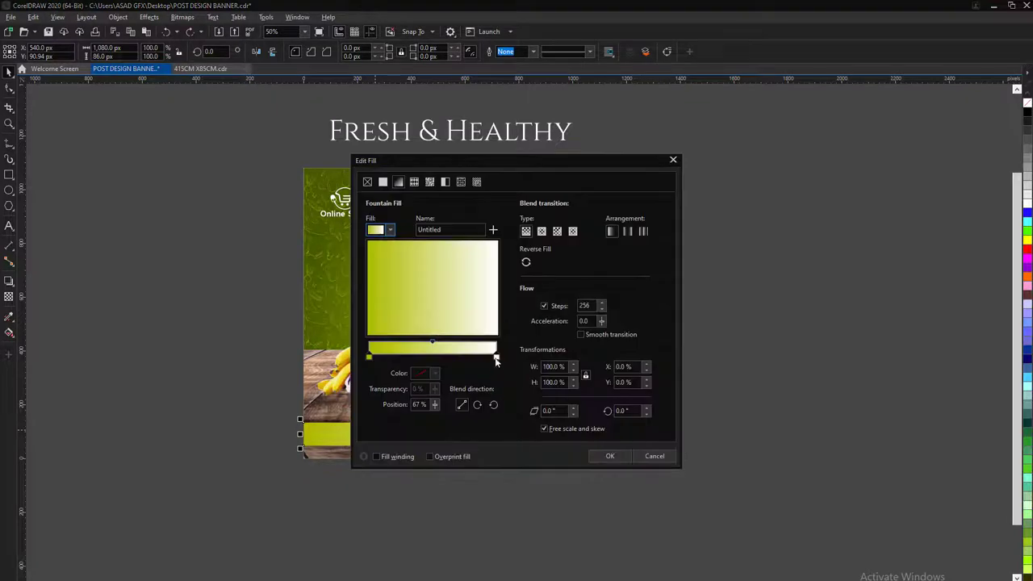
{"action": "left_click", "coordinate": [434, 373]}
{"action": "left_click", "coordinate": [327, 323]}
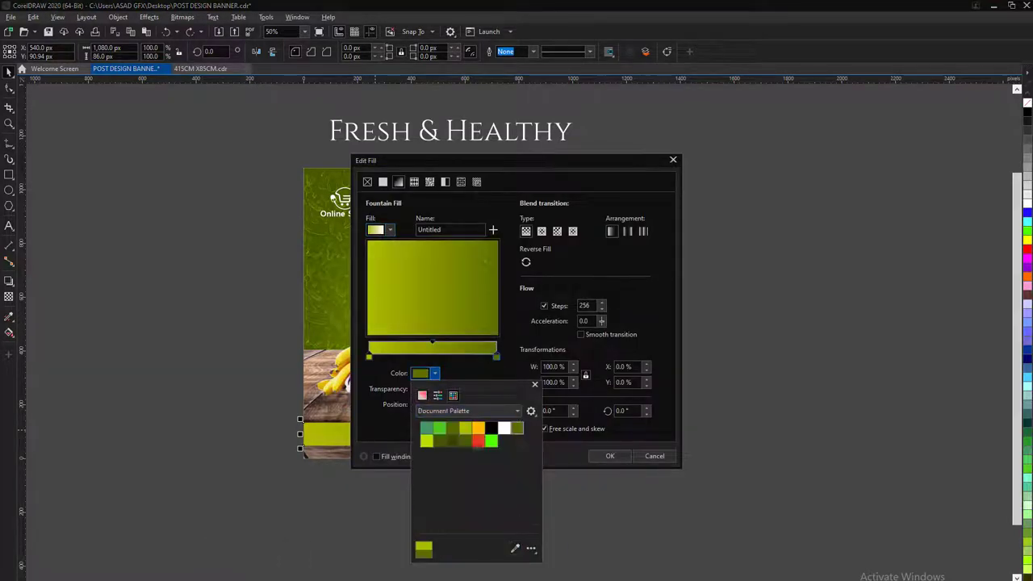
{"action": "left_click", "coordinate": [541, 231]}
{"action": "left_click", "coordinate": [609, 456]}
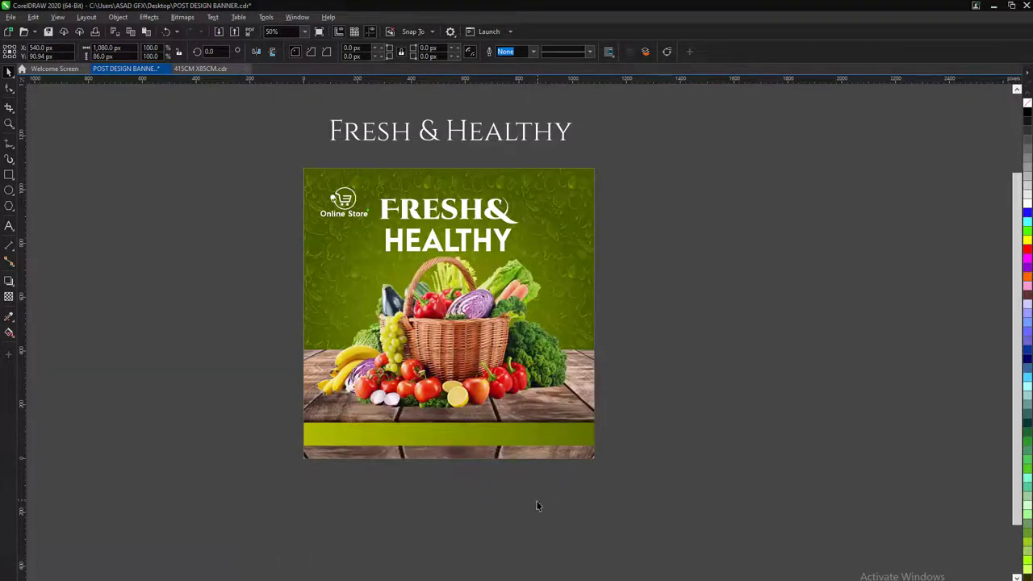
Try Difference and Lightness transparency merge modes on the band, then remove the effect
{"action": "scroll", "coordinate": [418, 428], "scroll_direction": "up", "scroll_amount": 2}
{"action": "left_click", "coordinate": [145, 51]}
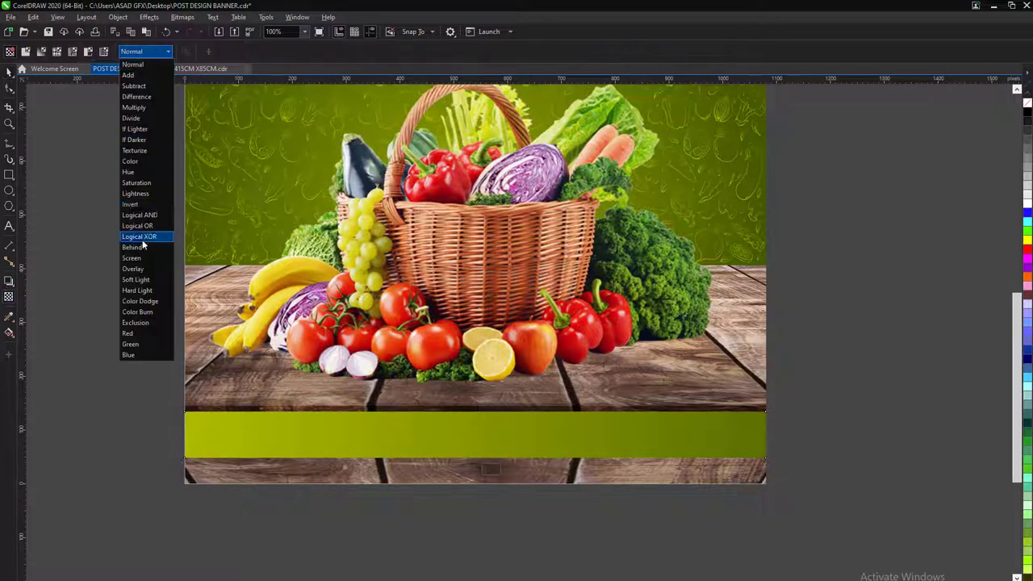
{"action": "left_click", "coordinate": [149, 259]}
{"action": "left_click", "coordinate": [149, 51]}
{"action": "left_click", "coordinate": [145, 89]}
{"action": "left_click", "coordinate": [159, 51]}
{"action": "left_click", "coordinate": [143, 200]}
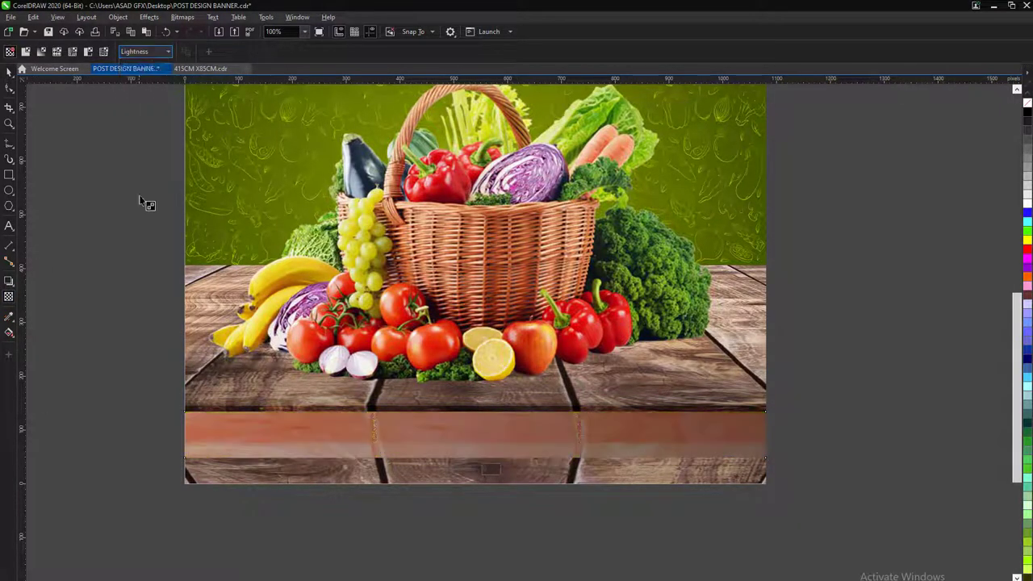
{"action": "left_click", "coordinate": [149, 51]}
Move the green band down to the bottom of the poster
{"action": "left_click", "coordinate": [9, 71]}
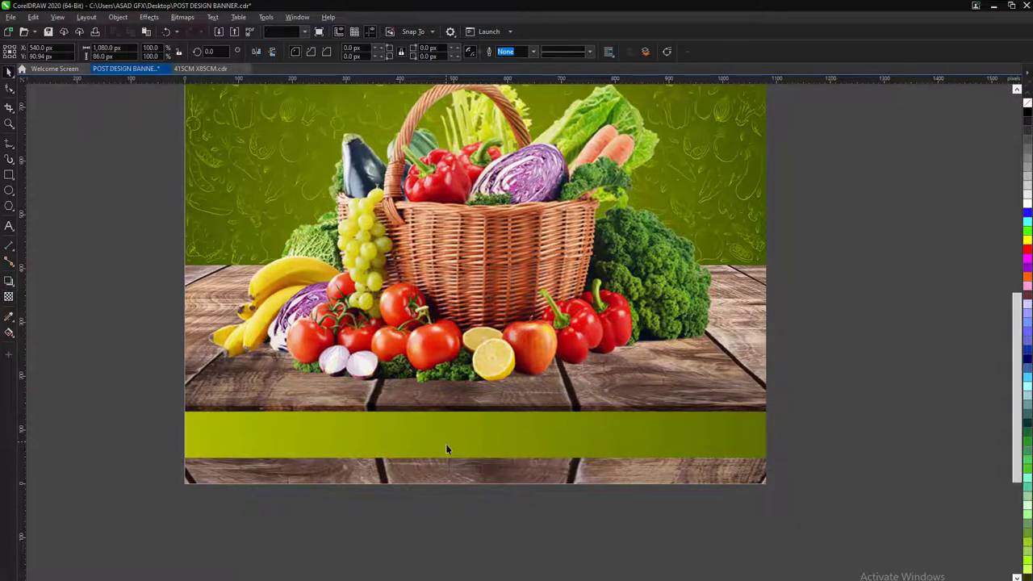
{"action": "left_click_drag", "start_coordinate": [445, 443], "coordinate": [479, 477]}
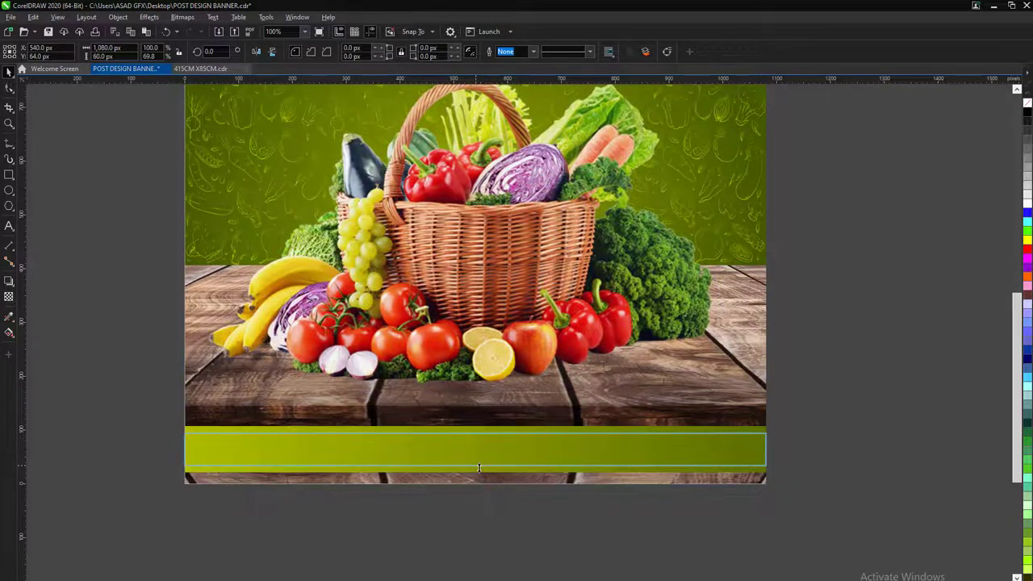
{"action": "left_click", "coordinate": [481, 517]}
{"action": "scroll", "coordinate": [480, 516], "scroll_direction": "down", "scroll_amount": 2}
{"action": "left_click", "coordinate": [509, 489]}
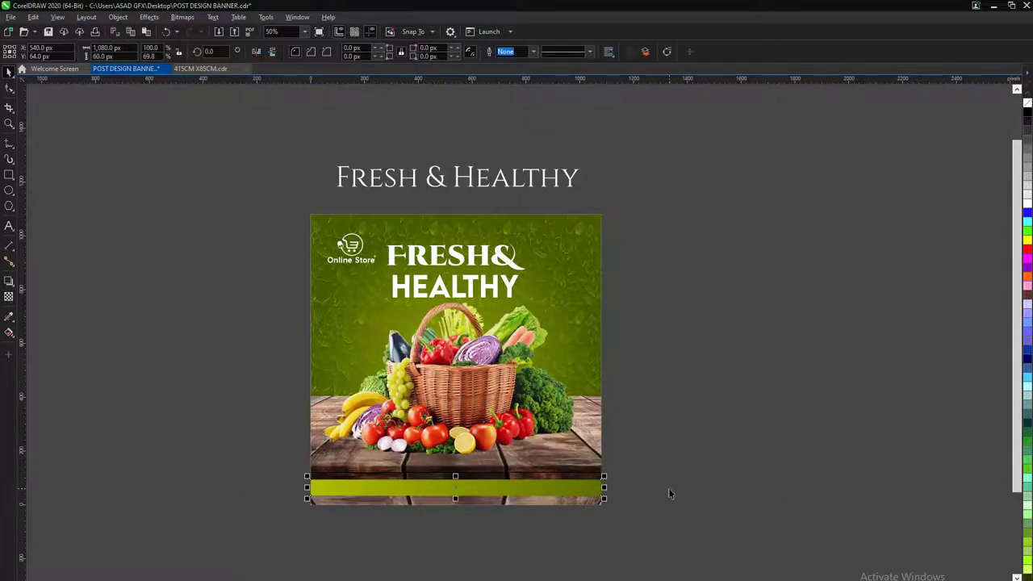
{"action": "right_click", "coordinate": [567, 489]}
{"action": "left_click", "coordinate": [600, 307]}
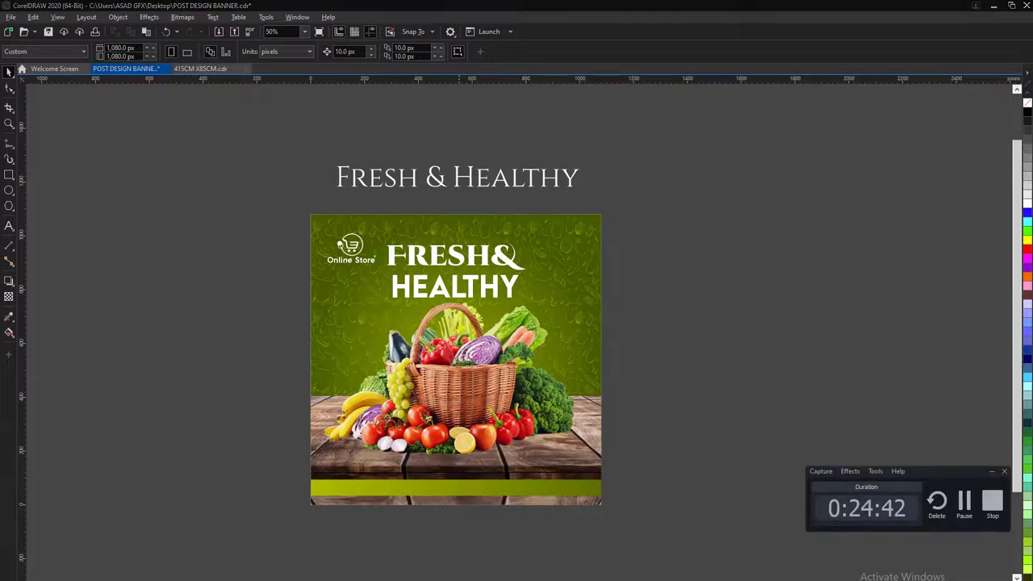
{"action": "left_click", "coordinate": [965, 506]}
{"action": "type", "text": "www.addyour website here.co"}
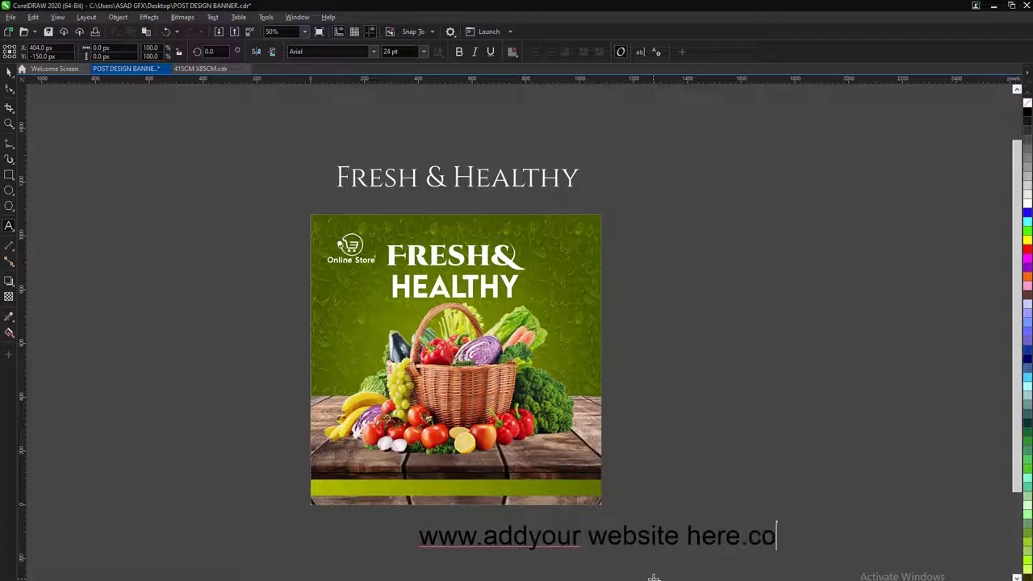
{"action": "type", "text": "m"}
{"action": "key", "text": "ctrl+a"}
{"action": "left_click", "coordinate": [372, 53]}
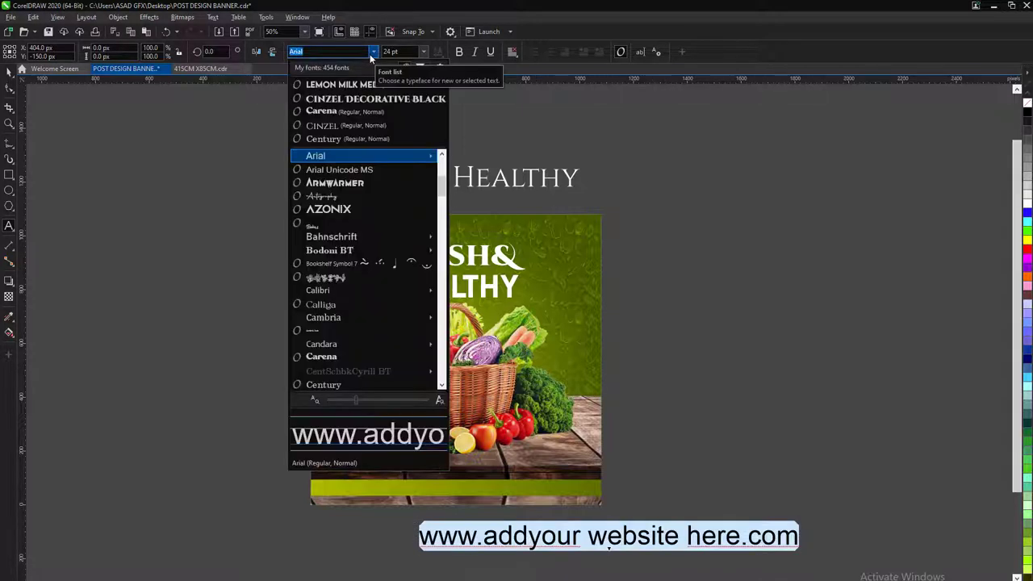
{"action": "mouse_move", "coordinate": [322, 290]}
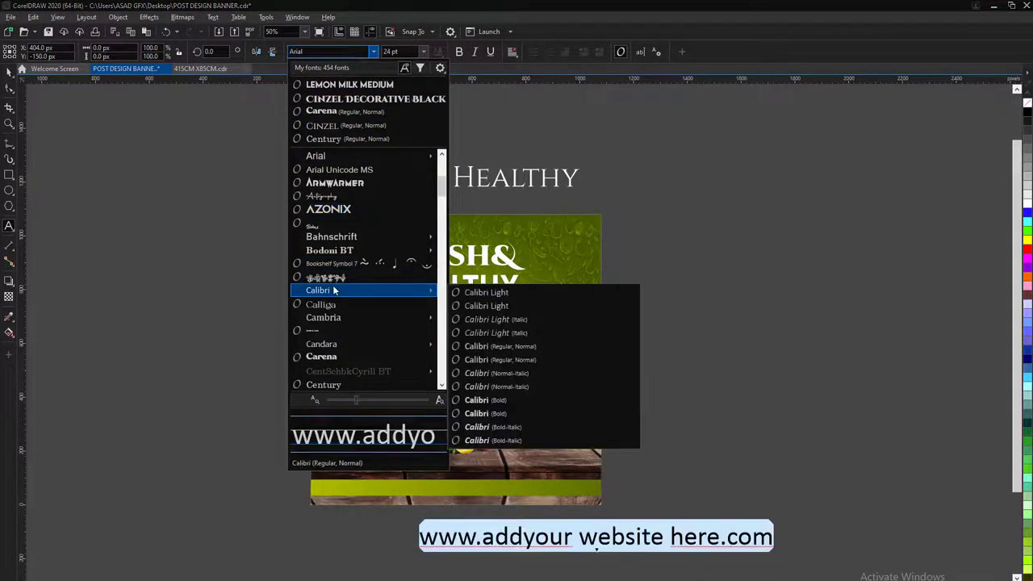
{"action": "left_click", "coordinate": [334, 291]}
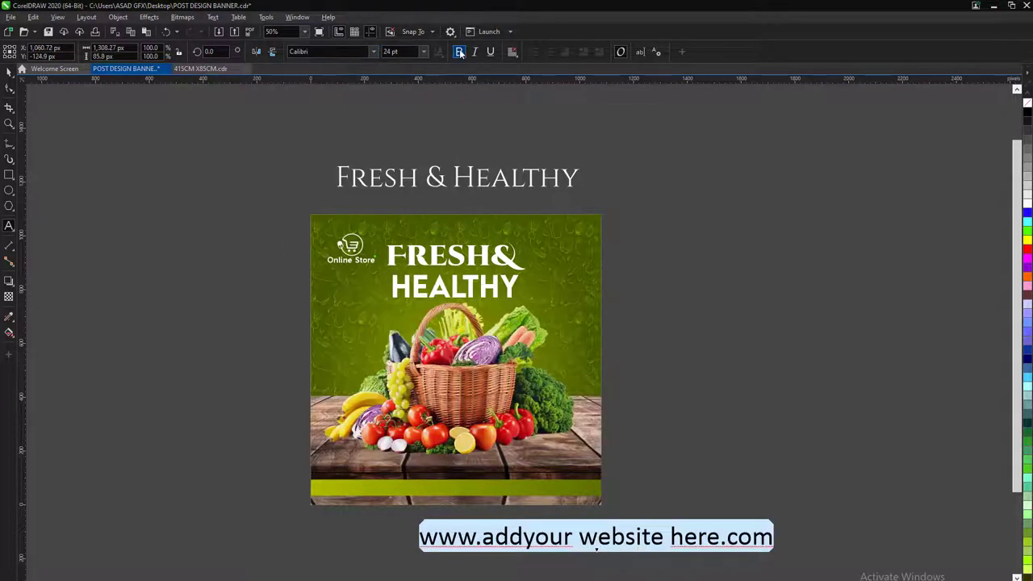
{"action": "left_click", "coordinate": [459, 52]}
{"action": "key", "text": "ctrl+space"}
{"action": "left_click_drag", "start_coordinate": [468, 490], "coordinate": [428, 488]}
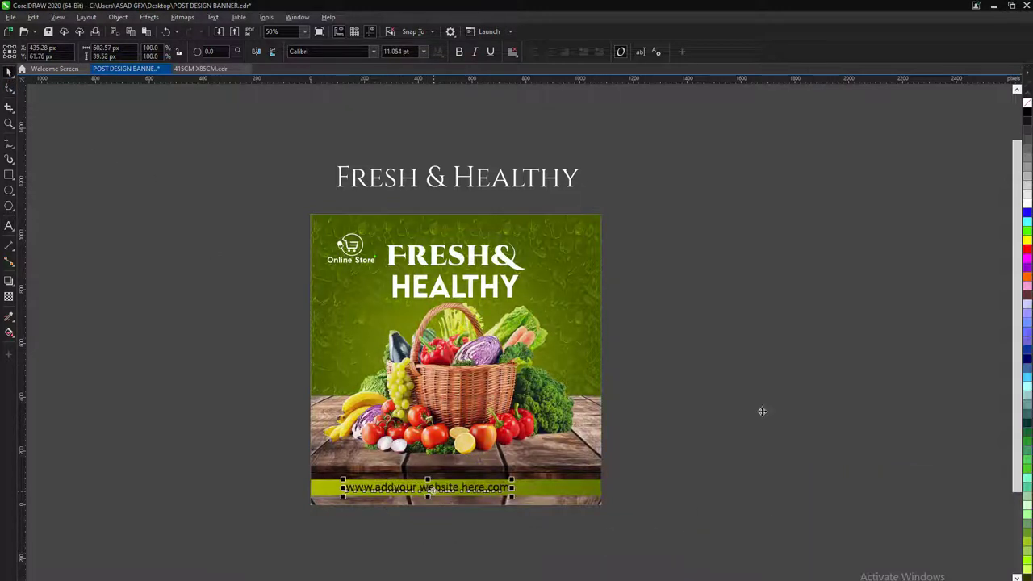
{"action": "key", "text": "Escape"}
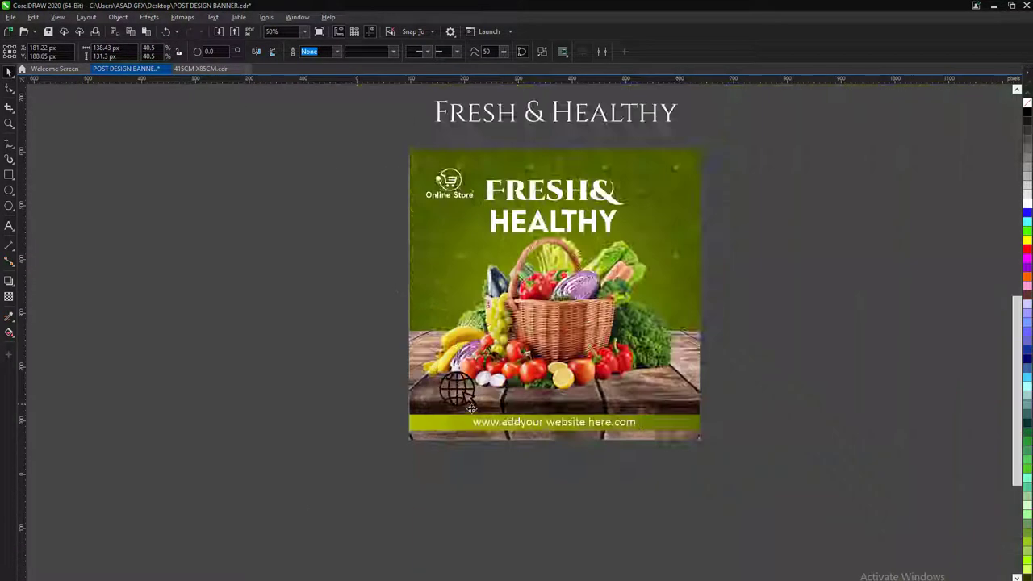
Place the globe icon beside the website text on the bar
{"action": "scroll", "coordinate": [472, 409], "scroll_direction": "up", "scroll_amount": 3}
{"action": "mouse_move", "coordinate": [456, 377]}
{"action": "left_mouse_down"}
{"action": "mouse_move", "coordinate": [471, 445]}
{"action": "mouse_move", "coordinate": [452, 416]}
{"action": "left_mouse_up"}
{"action": "scroll", "coordinate": [486, 460], "scroll_direction": "up", "scroll_amount": 4}
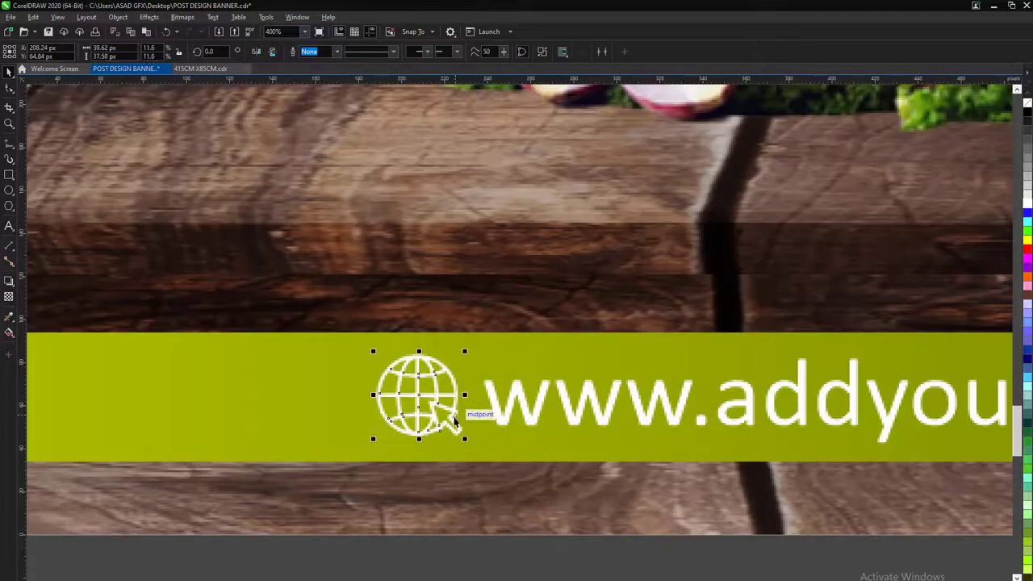
{"action": "scroll", "coordinate": [453, 415], "scroll_direction": "down", "scroll_amount": 6}
{"action": "scroll", "coordinate": [388, 433], "scroll_direction": "up", "scroll_amount": 3}
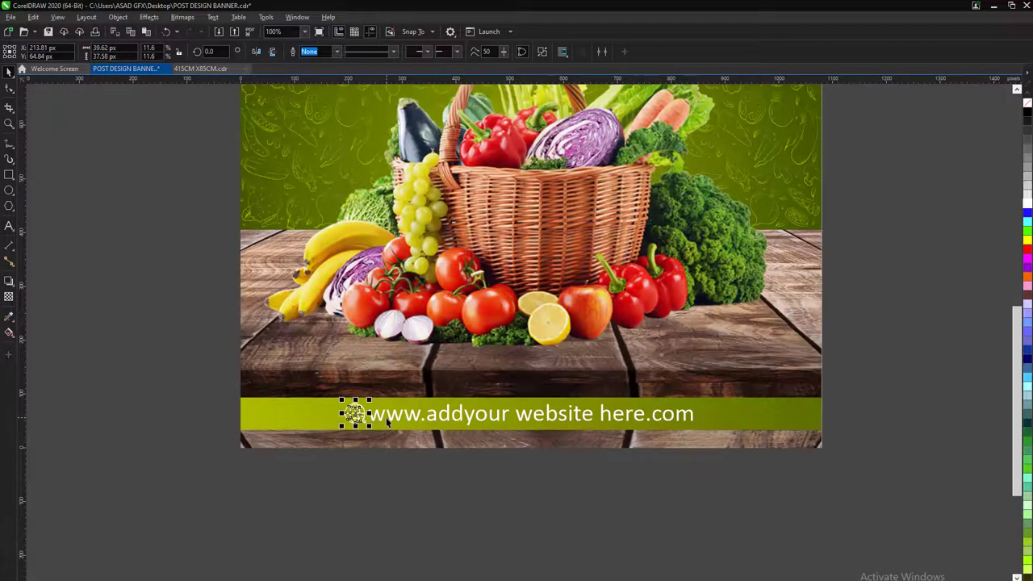
{"action": "left_click", "coordinate": [420, 503]}
{"action": "scroll", "coordinate": [299, 500], "scroll_direction": "down", "scroll_amount": 2}
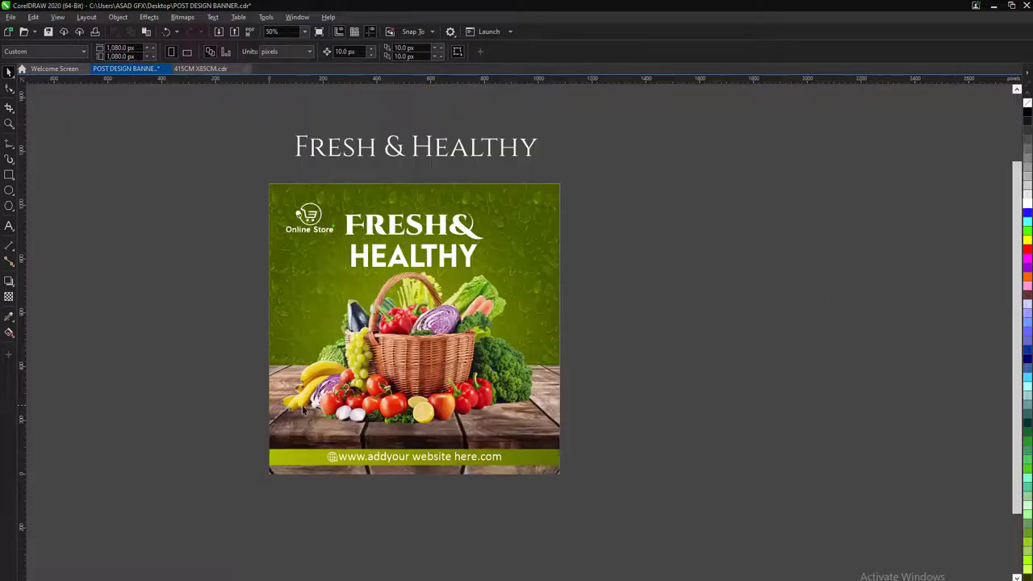
Add an 'Order now' text line beside the banner in a bold font and resize it
{"action": "left_click", "coordinate": [9, 227]}
{"action": "left_click", "coordinate": [673, 374]}
{"action": "type", "text": "Order now"}
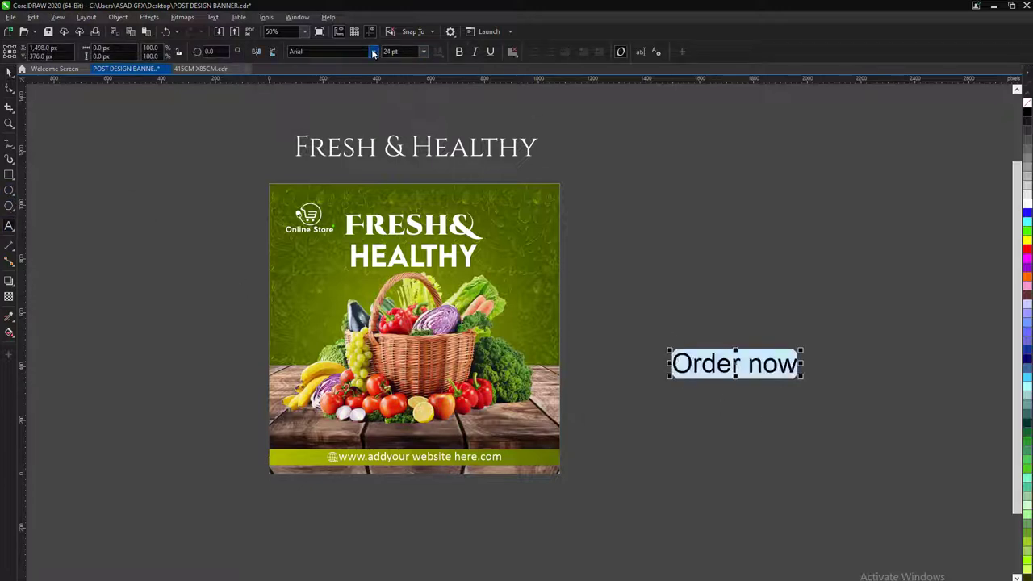
{"action": "left_click", "coordinate": [373, 52]}
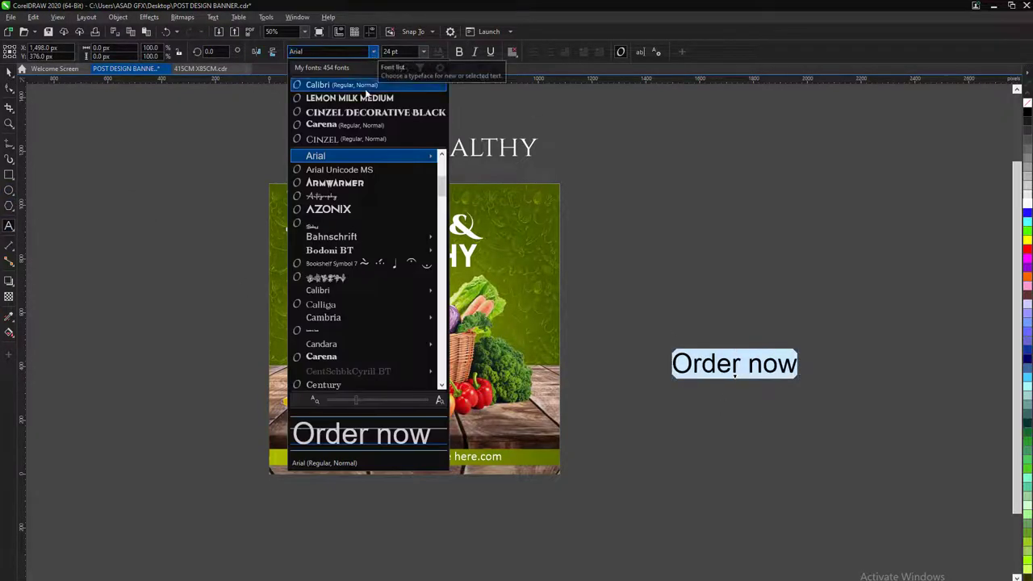
{"action": "left_click", "coordinate": [361, 91]}
{"action": "left_click", "coordinate": [373, 52]}
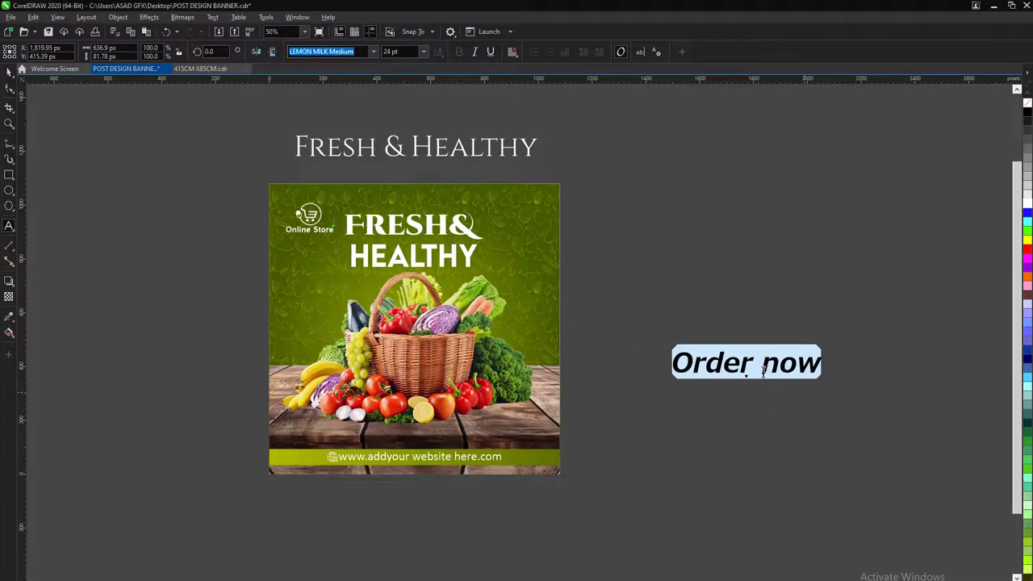
{"action": "key", "text": "ctrl+space"}
{"action": "mouse_move", "coordinate": [823, 378]}
{"action": "left_mouse_down"}
{"action": "mouse_move", "coordinate": [542, 325]}
{"action": "mouse_move", "coordinate": [644, 338]}
{"action": "left_mouse_up"}
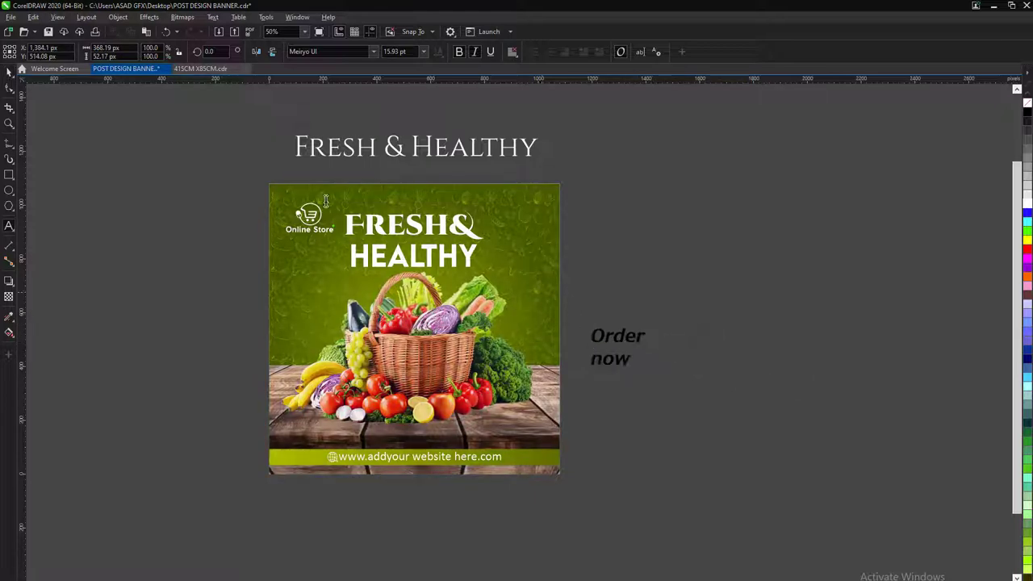
{"action": "scroll", "coordinate": [639, 338], "scroll_direction": "up", "scroll_amount": 2}
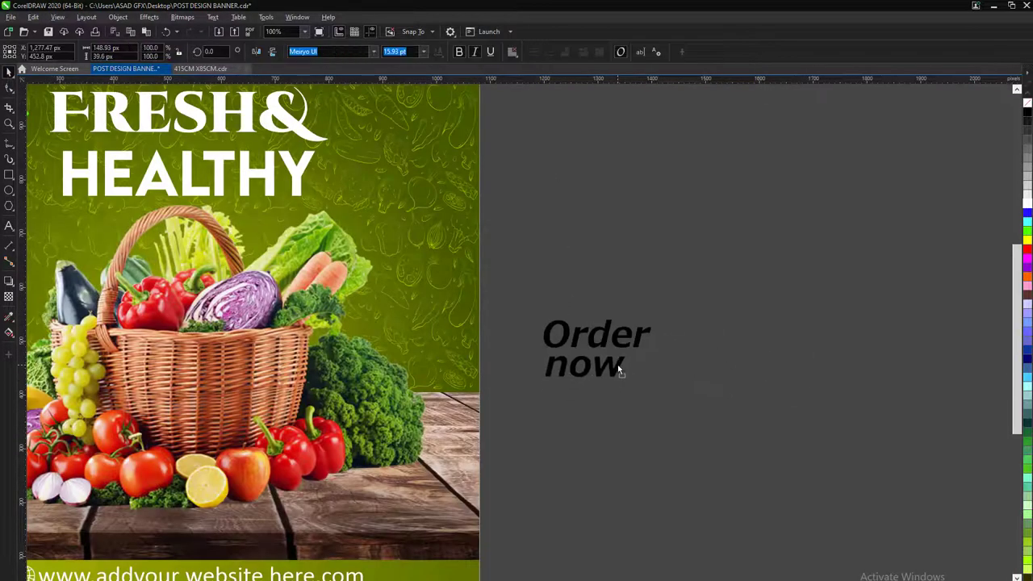
{"action": "left_click_drag", "start_coordinate": [638, 373], "coordinate": [603, 376]}
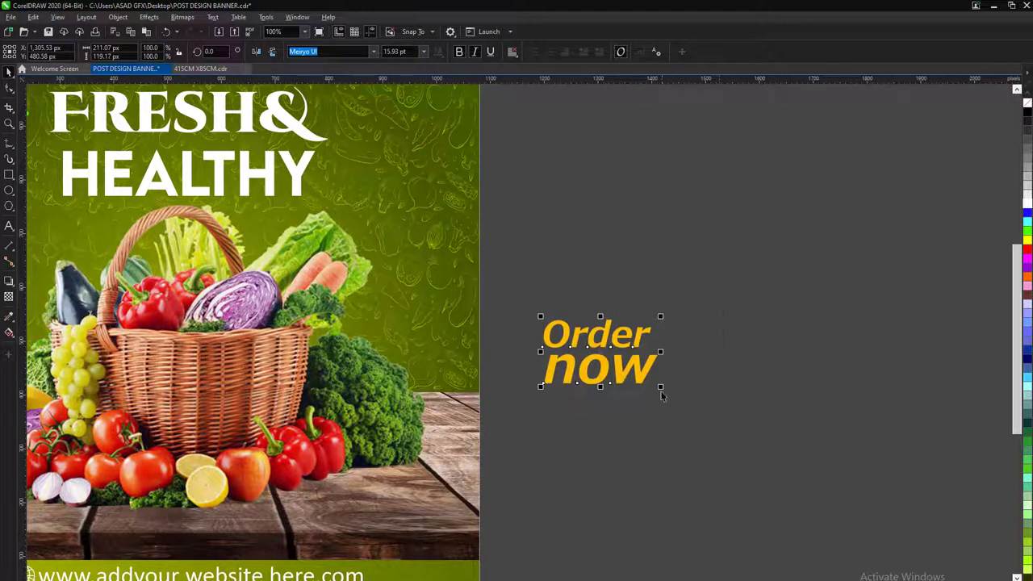
{"action": "left_click_drag", "start_coordinate": [662, 386], "coordinate": [421, 270]}
Draw a yellow circle and place the text on it in black LEMON MILK Medium
{"action": "key", "text": "F7"}
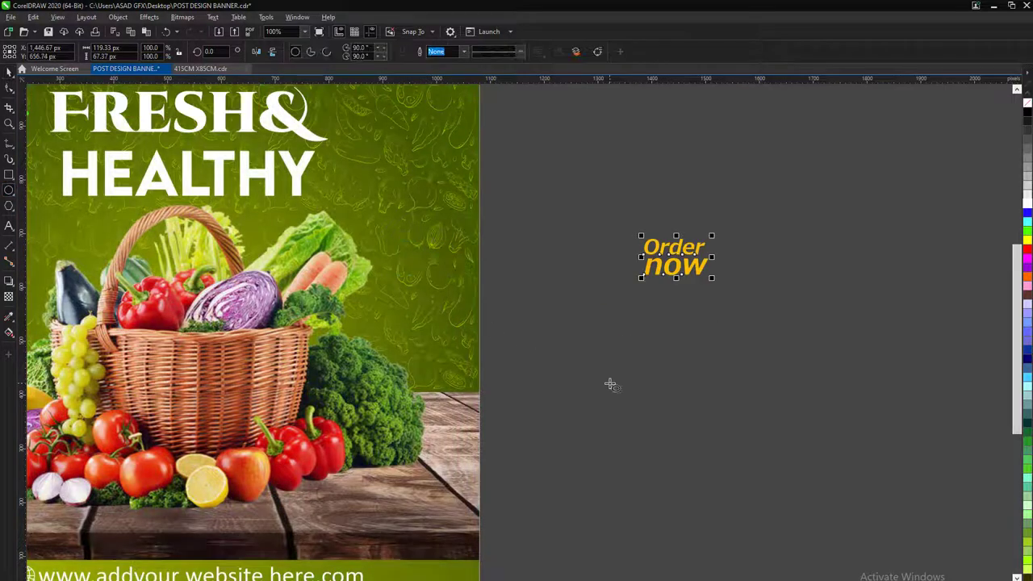
{"action": "left_click_drag", "start_coordinate": [608, 384], "coordinate": [686, 460]}
{"action": "left_click", "coordinate": [8, 71]}
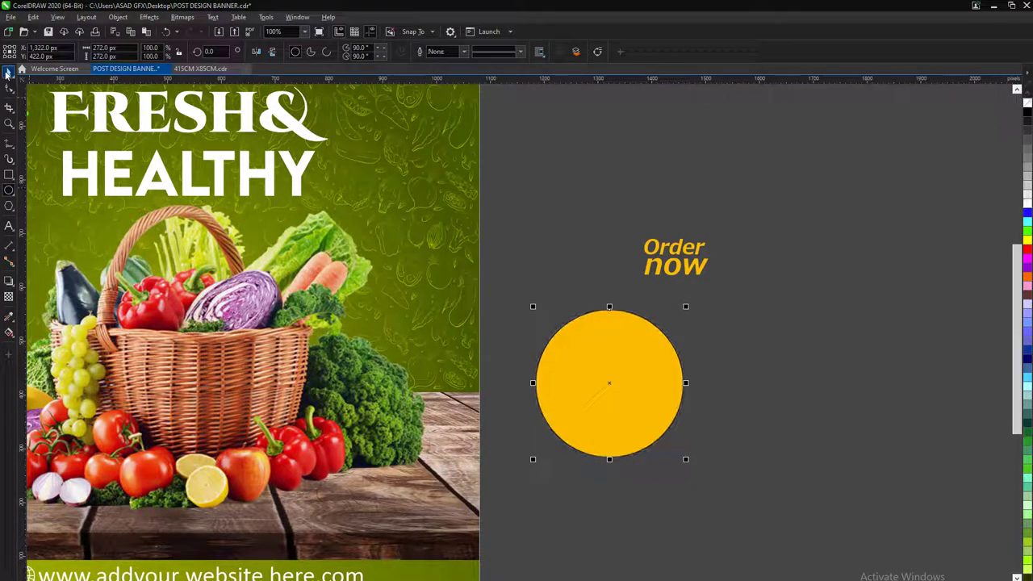
{"action": "left_click", "coordinate": [674, 256]}
{"action": "left_click", "coordinate": [373, 51]}
{"action": "left_click", "coordinate": [359, 97]}
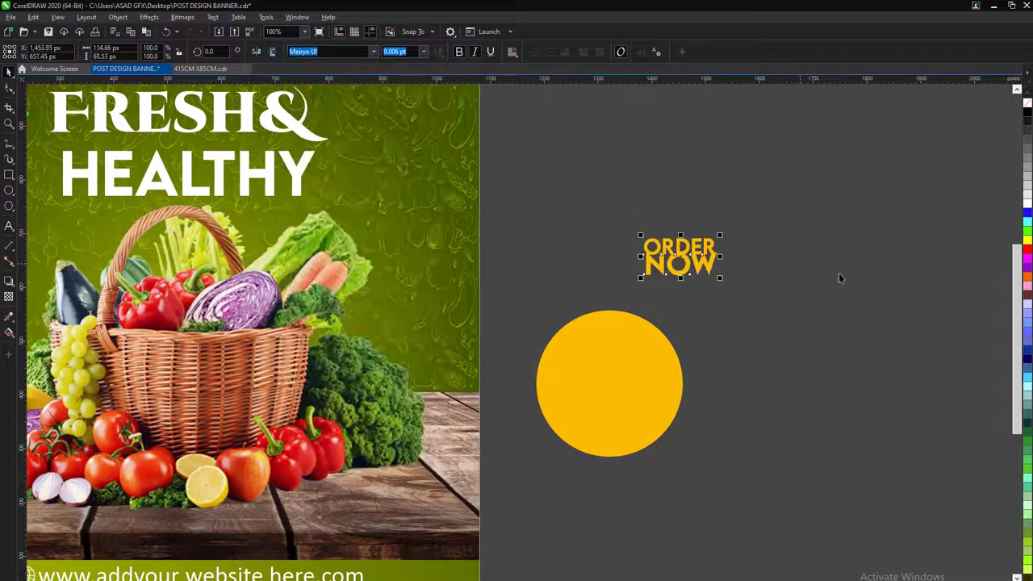
{"action": "left_click", "coordinate": [1028, 199]}
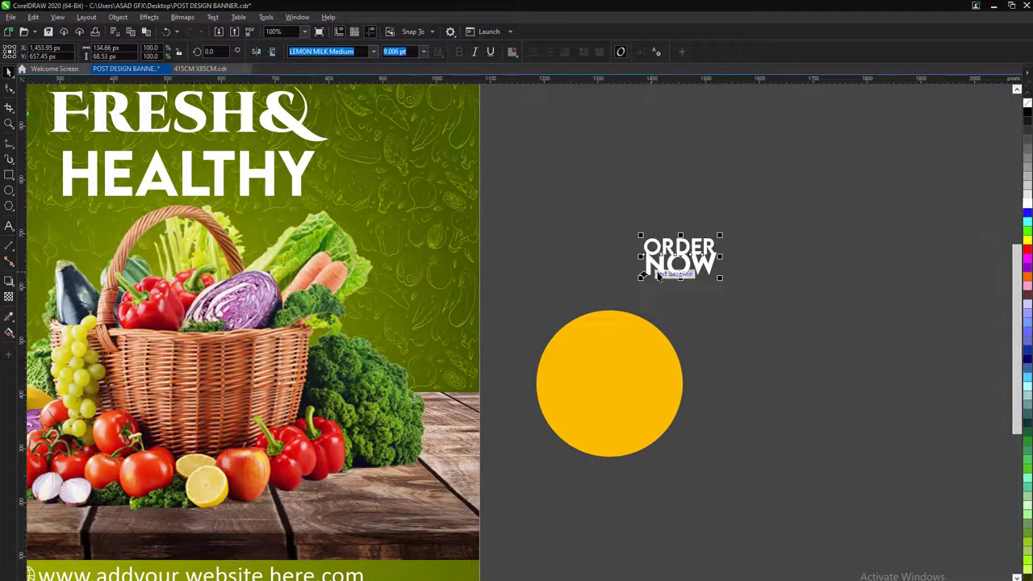
{"action": "mouse_move", "coordinate": [681, 257]}
{"action": "left_mouse_down"}
{"action": "mouse_move", "coordinate": [605, 389]}
{"action": "mouse_move", "coordinate": [666, 374]}
{"action": "left_mouse_up"}
{"action": "left_click", "coordinate": [1026, 114]}
Enlarge the word NOW and centre ORDER NOW on the circle
{"action": "left_click", "coordinate": [644, 410]}
{"action": "left_click_drag", "start_coordinate": [644, 410], "coordinate": [662, 421]}
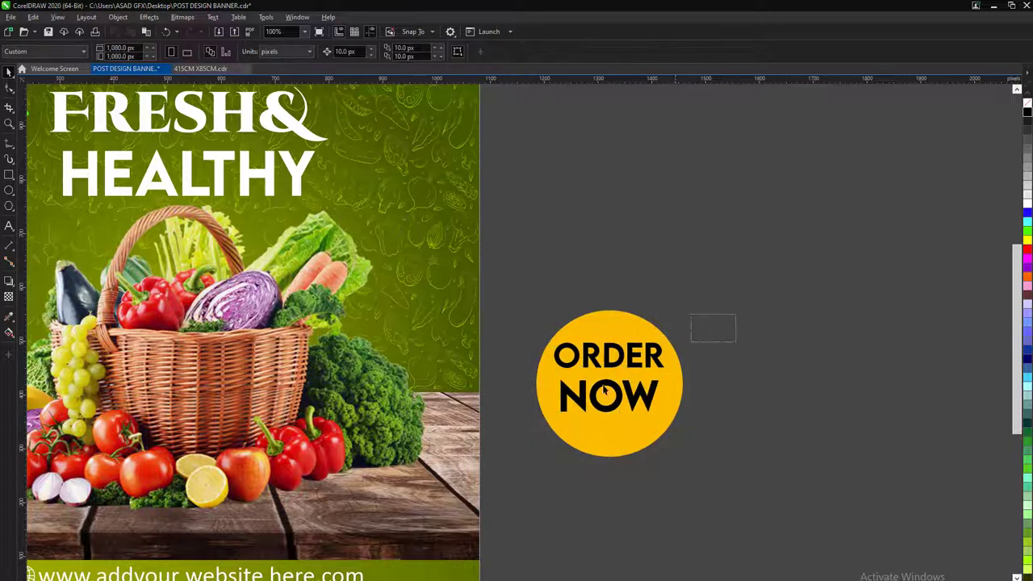
{"action": "left_click_drag", "start_coordinate": [620, 406], "coordinate": [625, 411]}
{"action": "left_click", "coordinate": [703, 330]}
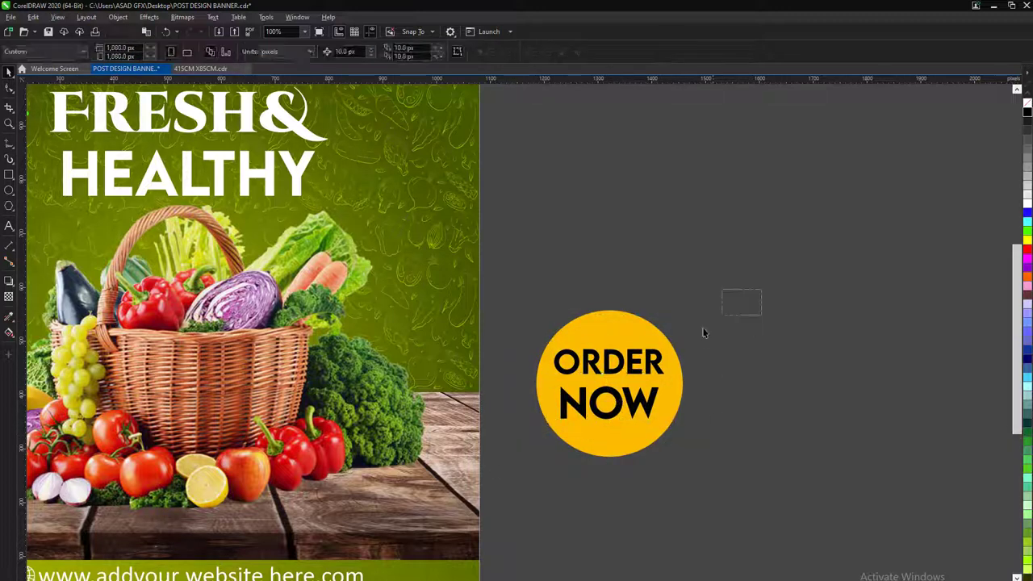
Move the circle and text together onto the banner's left side, enlarging the badge slightly
{"action": "left_click_drag", "start_coordinate": [710, 292], "coordinate": [541, 467]}
{"action": "scroll", "coordinate": [680, 459], "scroll_direction": "down", "scroll_amount": 2}
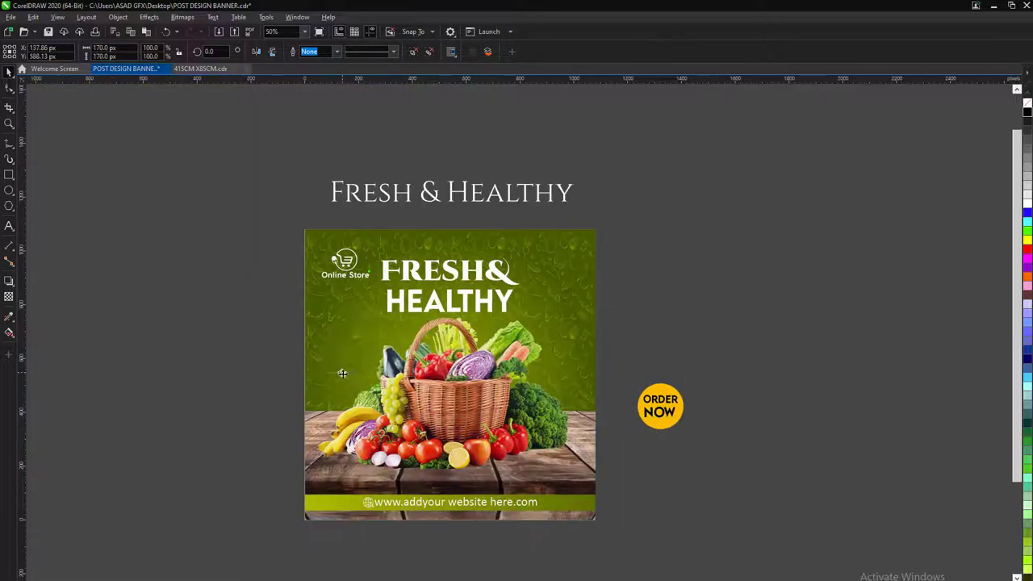
{"action": "left_click_drag", "start_coordinate": [669, 425], "coordinate": [351, 382]}
{"action": "scroll", "coordinate": [344, 351], "scroll_direction": "up", "scroll_amount": 2}
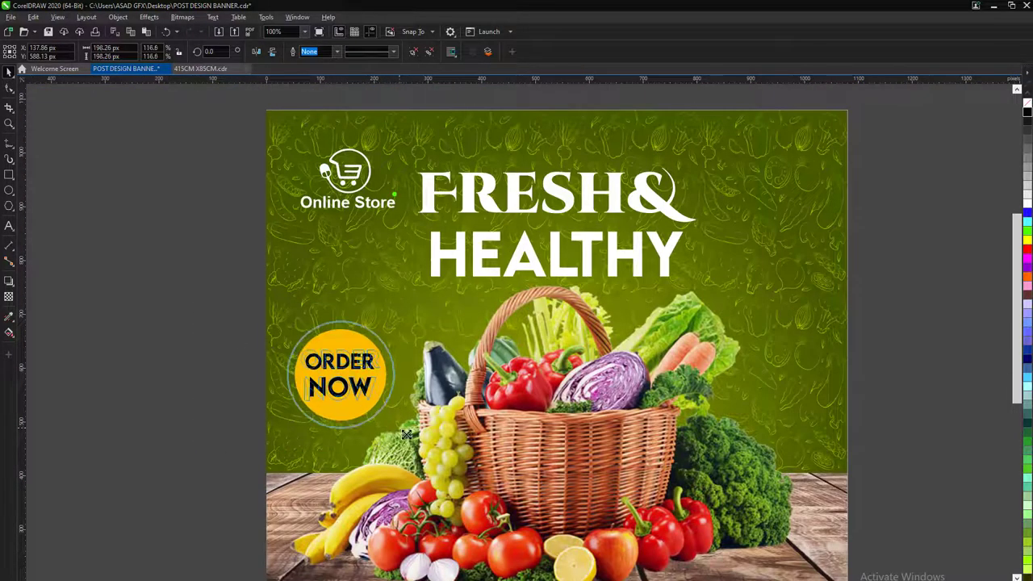
{"action": "left_click_drag", "start_coordinate": [388, 423], "coordinate": [399, 433]}
{"action": "scroll", "coordinate": [245, 357], "scroll_direction": "down", "scroll_amount": 2}
{"action": "left_click", "coordinate": [201, 392]}
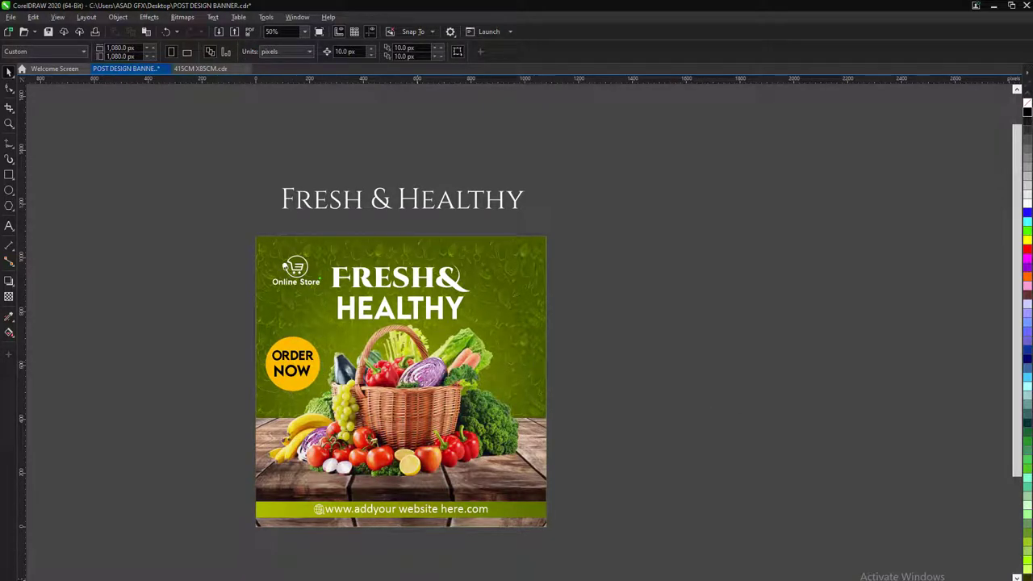
Delete the 'Fresh & Healthy' title, then export the post as a JPEG with default settings
{"action": "left_click", "coordinate": [308, 239]}
{"action": "key", "text": "Delete"}
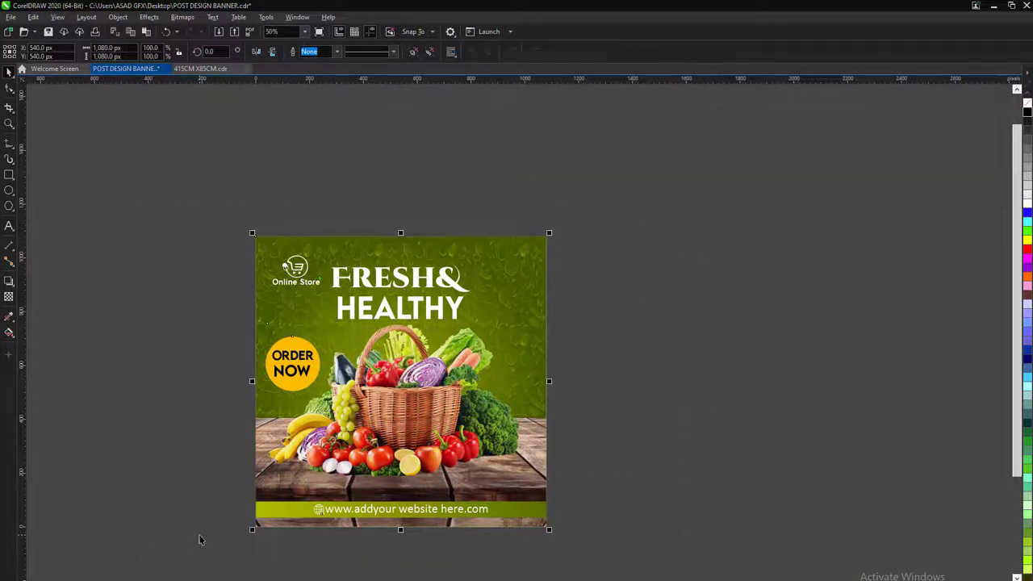
{"action": "key", "text": "ctrl+e"}
{"action": "key", "text": "Return"}
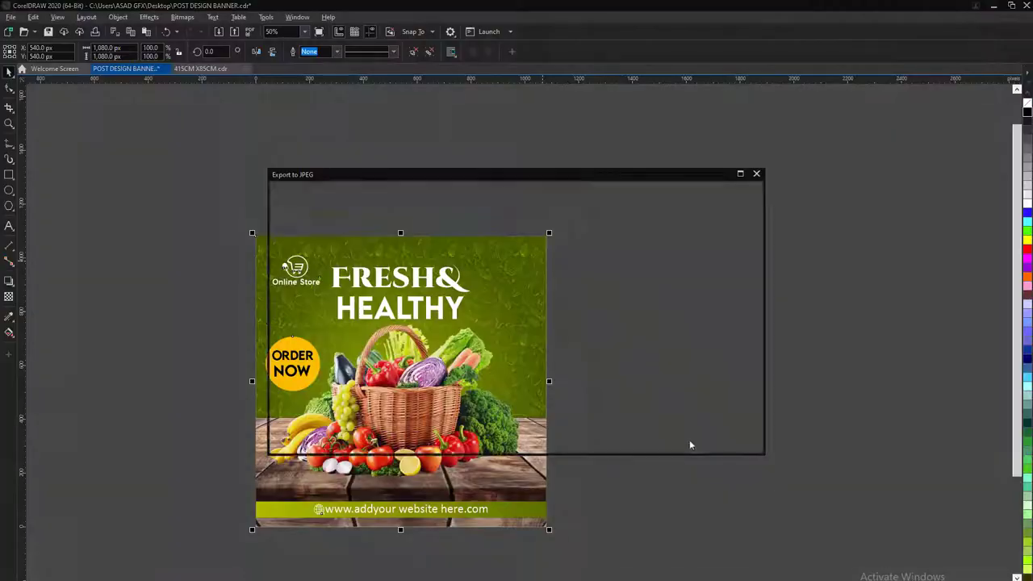
{"action": "left_click", "coordinate": [691, 434]}
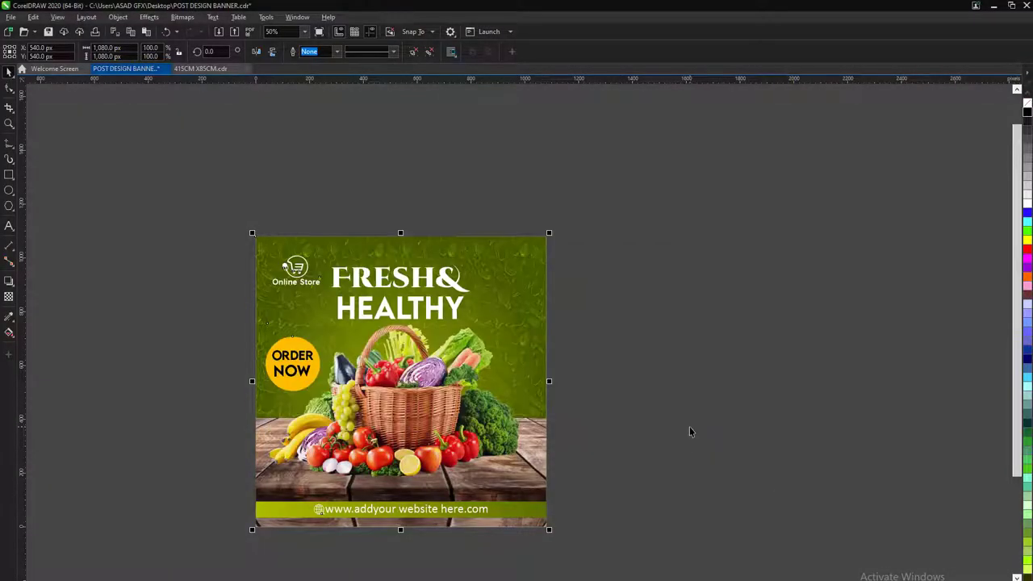